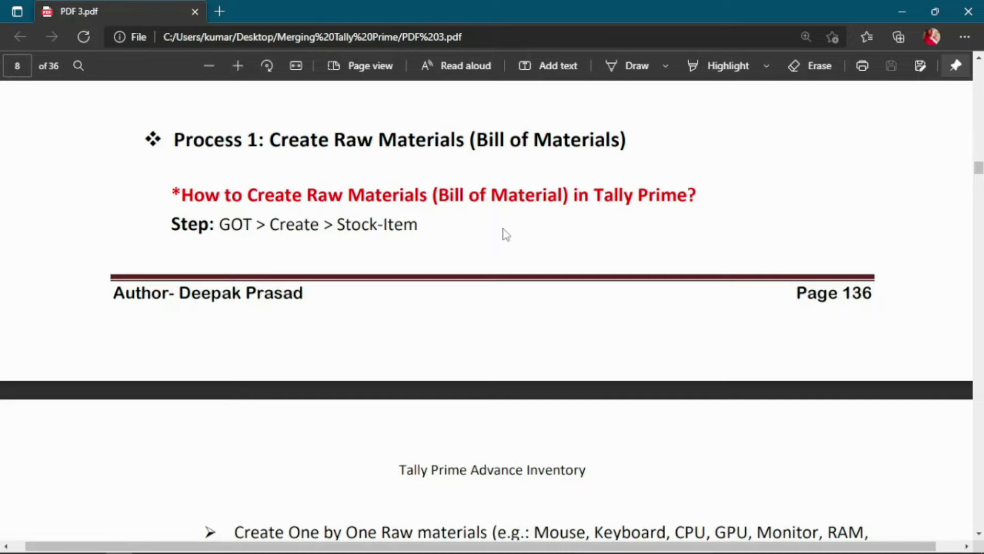
Step: Review the raw materials table in the PDF, switch to TallyPrime and open the creation form for a new stock item
{"action": "scroll", "coordinate": [503, 234], "scroll_direction": "down", "scroll_amount": 10}
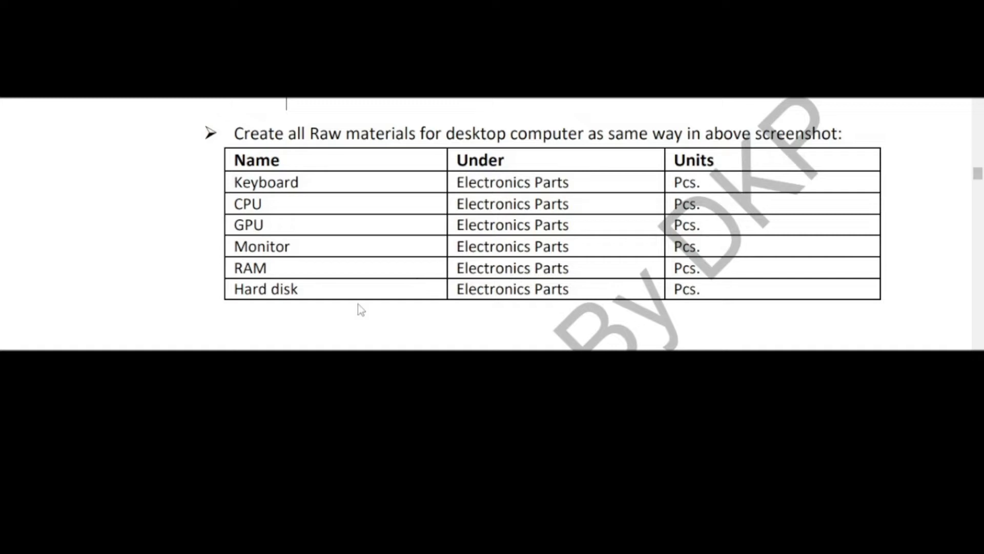
{"action": "key", "text": "alt+Tab"}
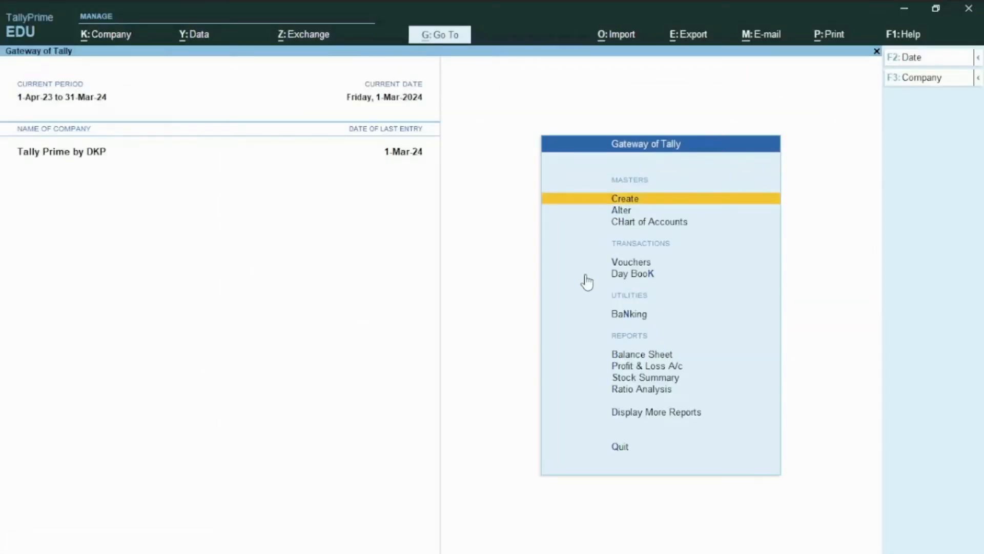
{"action": "key", "text": "Return"}
{"action": "key", "text": "Down"}
{"action": "key", "text": "Down"}
{"action": "key", "text": "Down"}
{"action": "key", "text": "Down"}
{"action": "key", "text": "Down"}
{"action": "key", "text": "Down"}
{"action": "key", "text": "Down"}
{"action": "key", "text": "Down"}
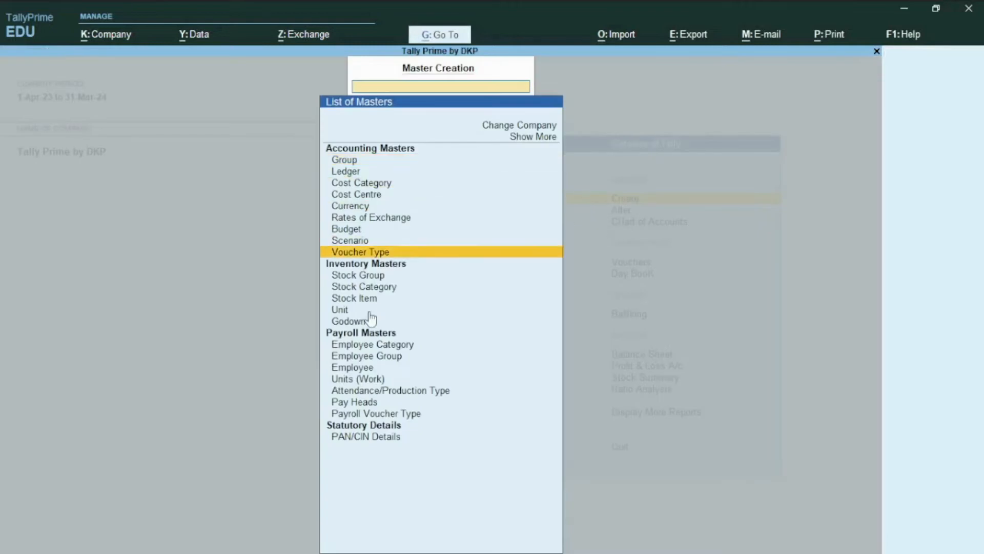
{"action": "left_click", "coordinate": [370, 299]}
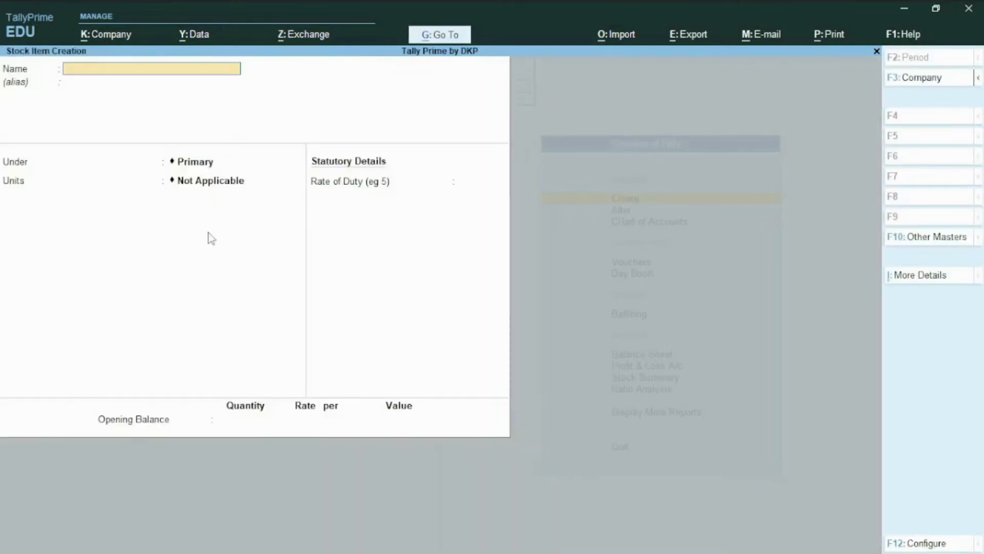
Step: Check the first raw material in the PDF table and name the new stock item KEYBOARD, leaving its alias blank
{"action": "key", "text": "alt+Tab"}
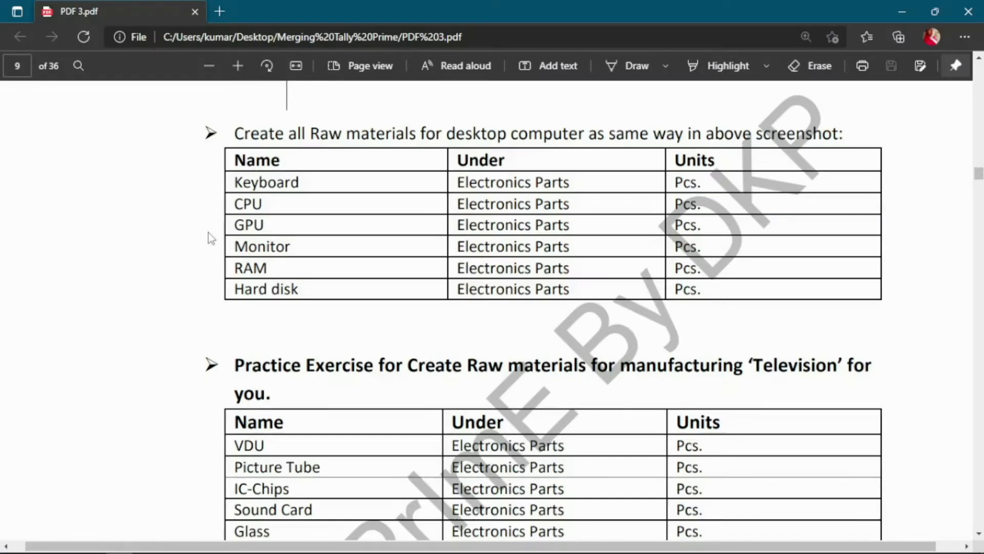
{"action": "key", "text": "alt+Tab"}
{"action": "type", "text": "KE"}
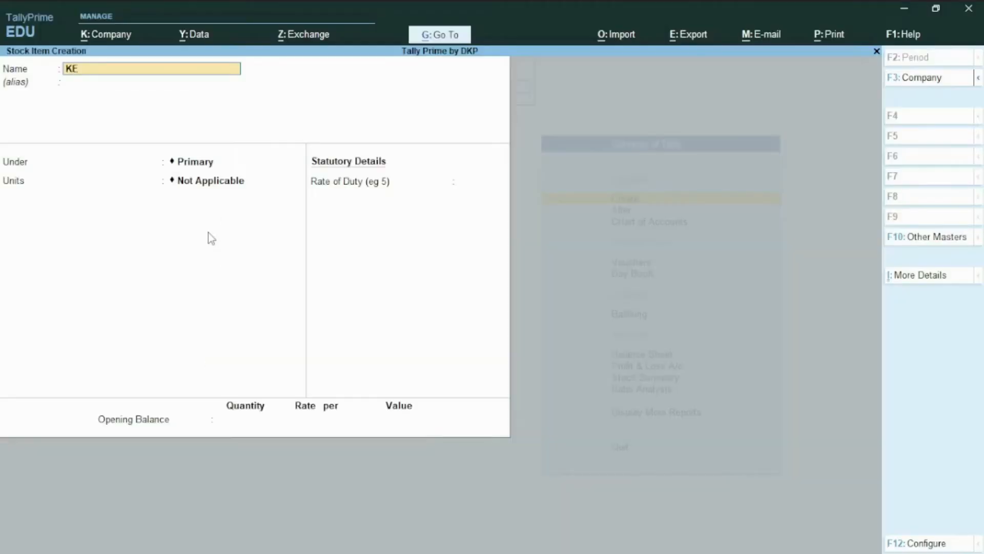
{"action": "type", "text": "YBOARD"}
{"action": "key", "text": "Return"}
{"action": "key", "text": "Return"}
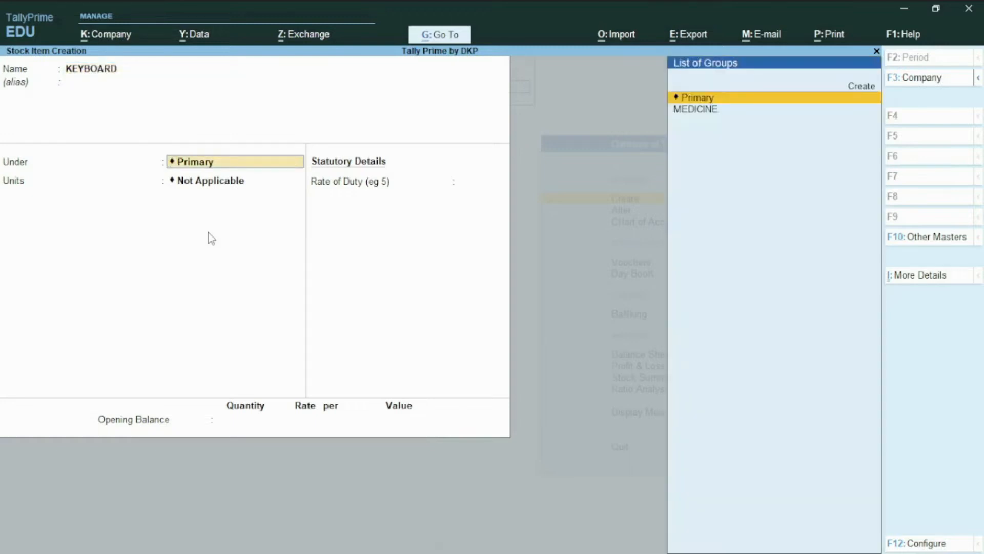
Step: Create the stock group ELECTRONICS PARTS under Primary and assign the KEYBOARD item to it
{"action": "key", "text": "alt+Tab"}
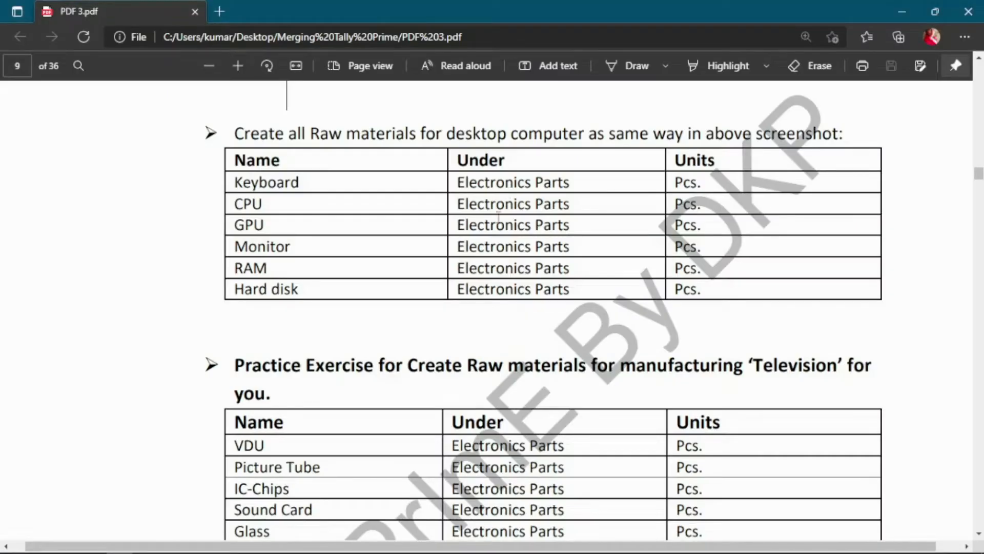
{"action": "key", "text": "alt+Tab"}
{"action": "key", "text": "alt+c"}
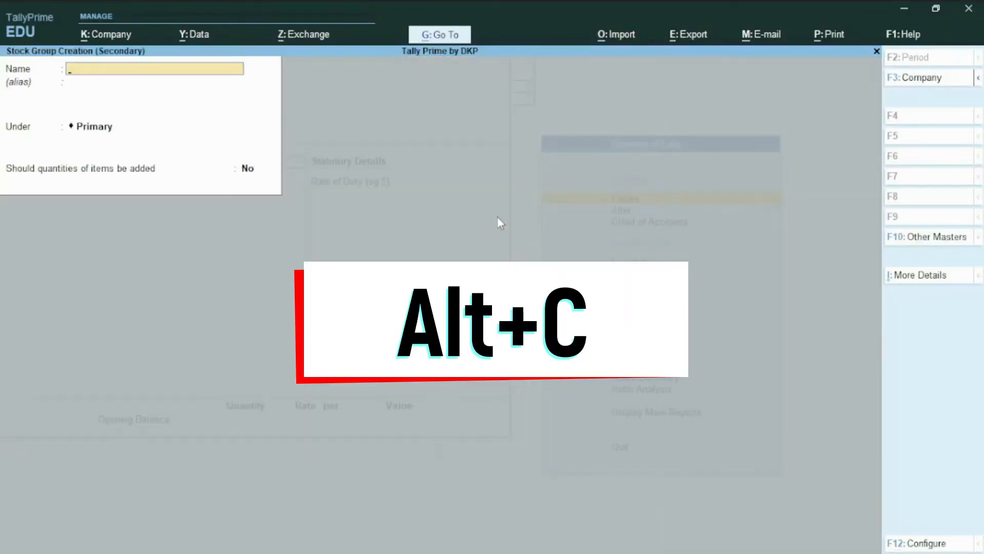
{"action": "type", "text": "ELECTRONM"}
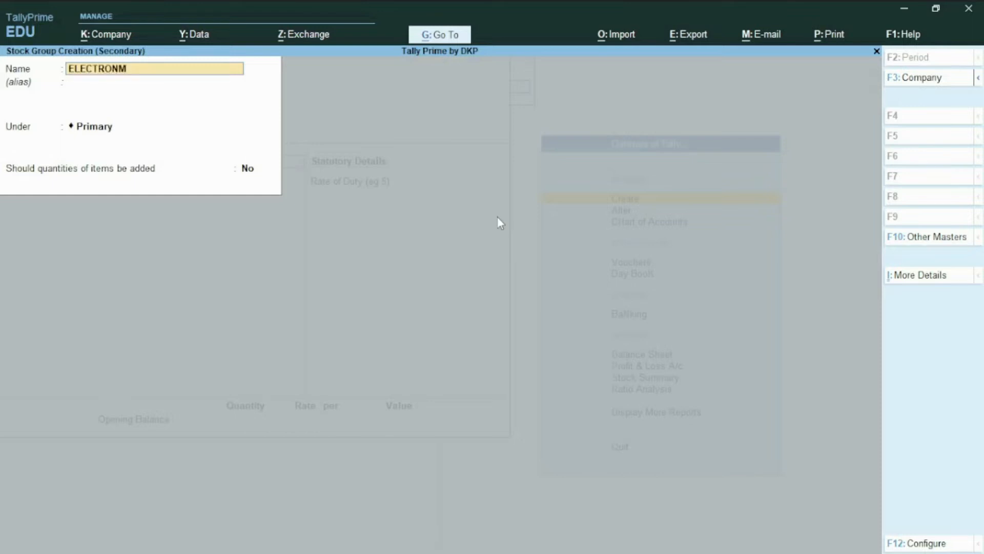
{"action": "key", "text": "BackSpace"}
{"action": "type", "text": "ICS"}
{"action": "key", "text": "Return"}
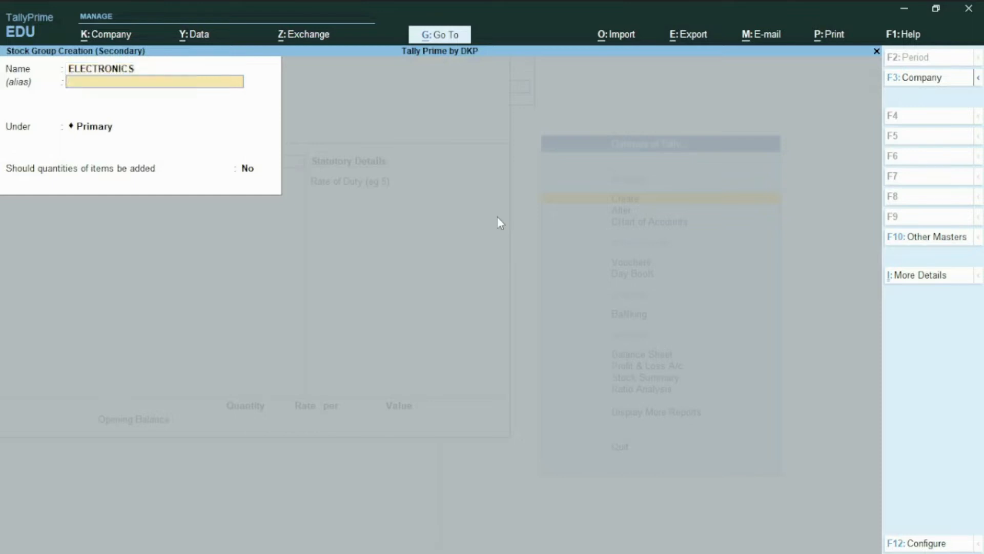
{"action": "key", "text": "BackSpace"}
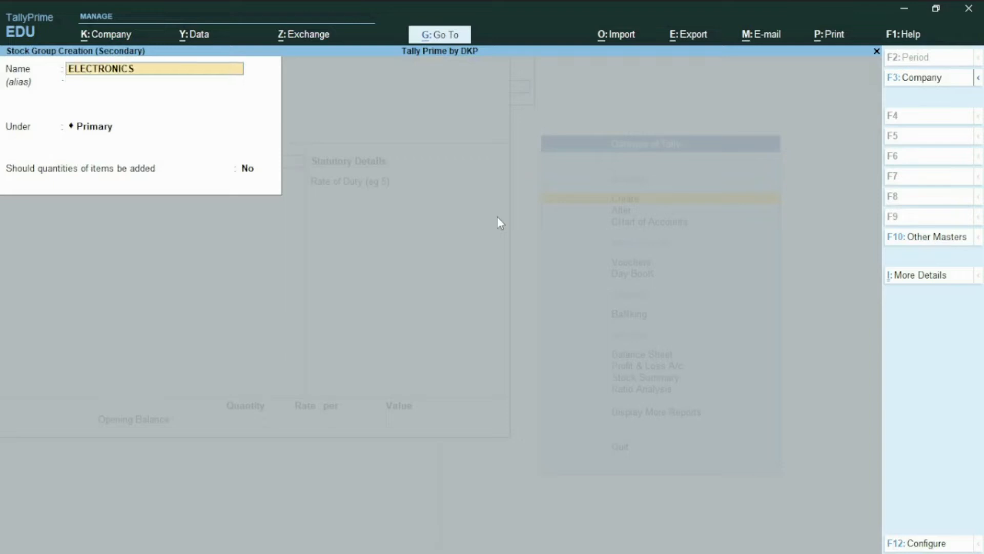
{"action": "type", "text": "PARTS"}
{"action": "key", "text": "Return"}
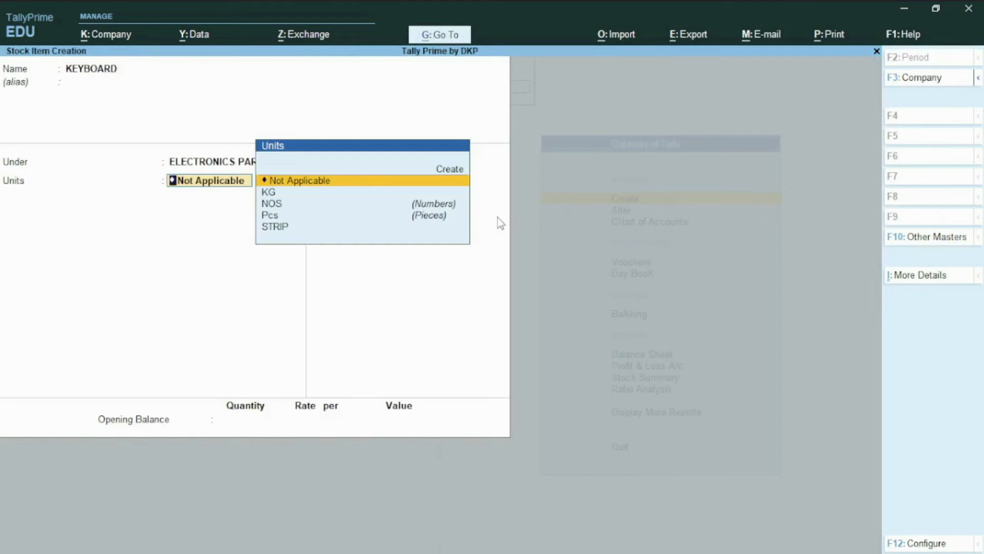
Step: Set the KEYBOARD item's units to Pcs and save the stock item
{"action": "key", "text": "Down"}
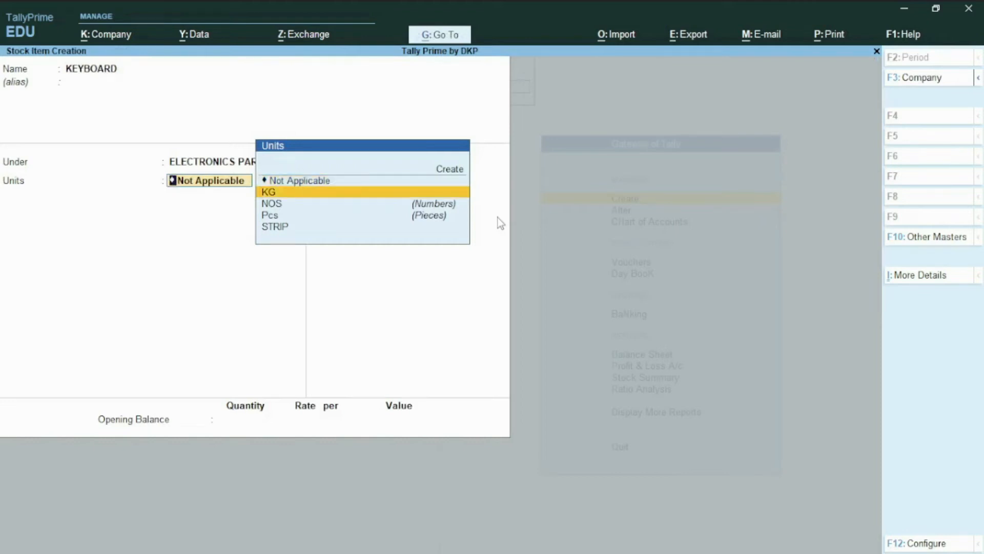
{"action": "key", "text": "Down"}
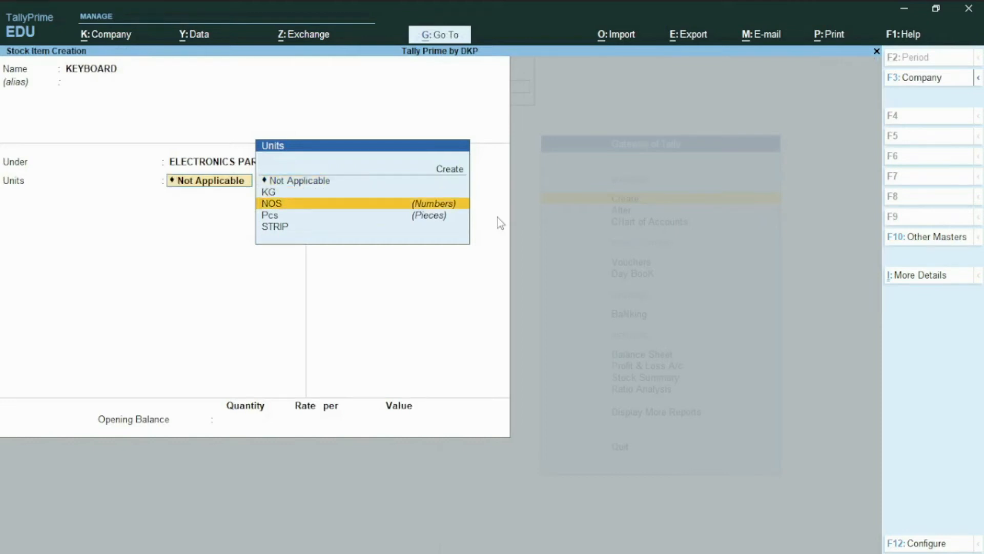
{"action": "key", "text": "Down"}
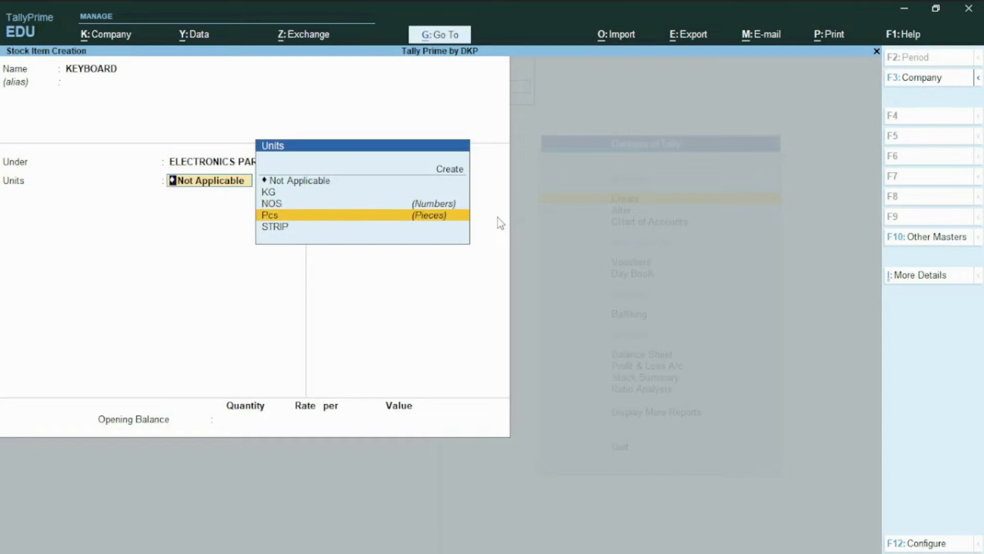
{"action": "key", "text": "Return"}
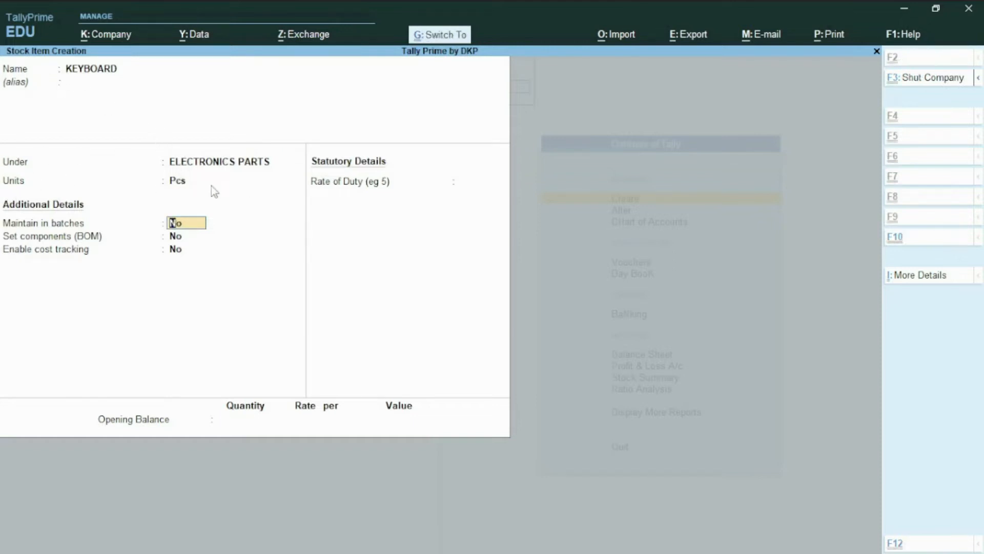
{"action": "key", "text": "ctrl+a"}
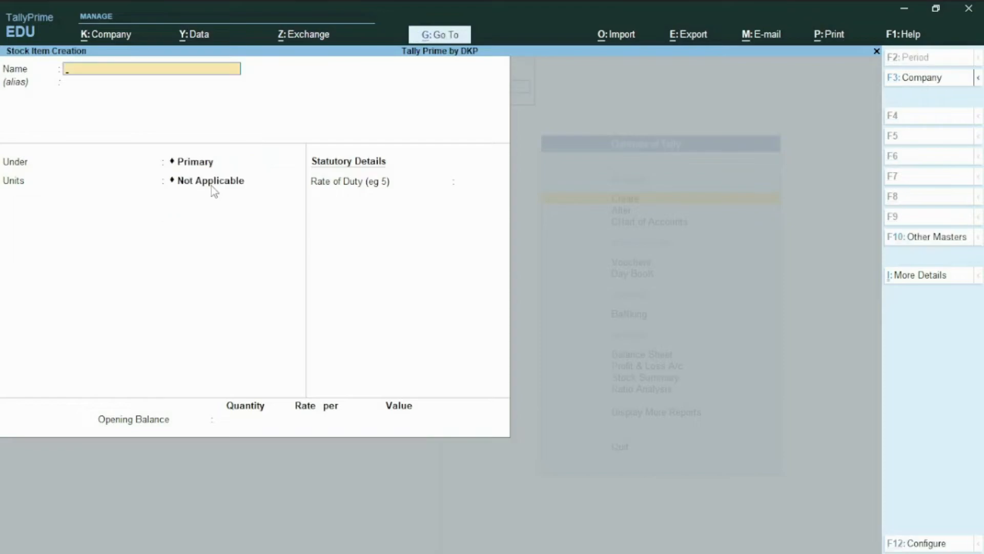
Step: Review the PDF's table of desktop computer raw materials and go through the list entries in TallyPrime
{"action": "key", "text": "alt+Tab"}
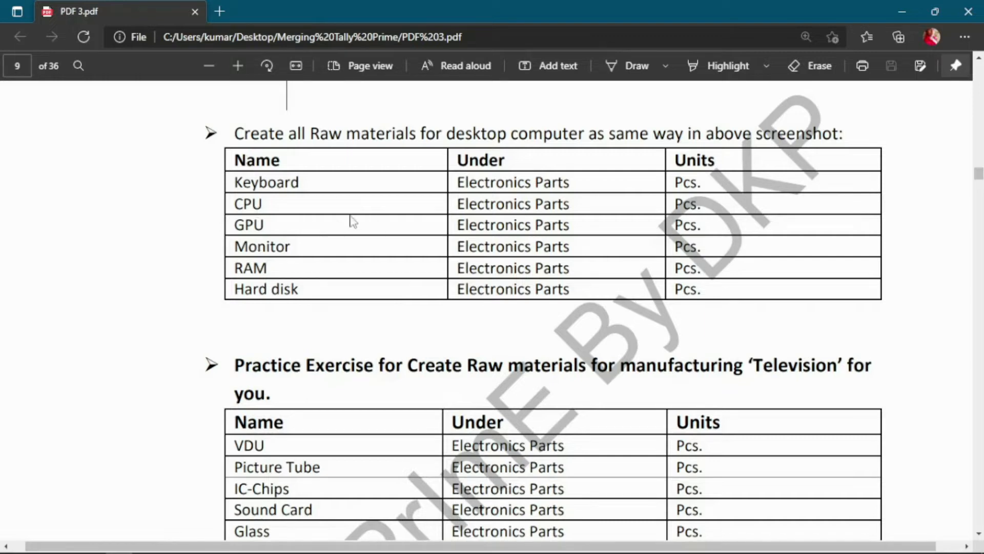
{"action": "key", "text": "alt+Tab"}
{"action": "key", "text": "alt+Tab"}
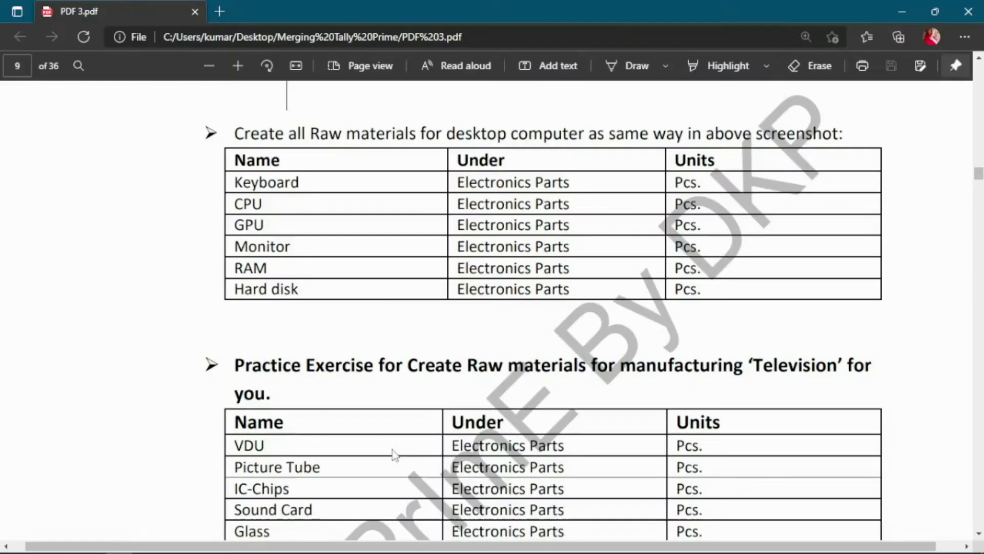
{"action": "key", "text": "alt+Tab"}
{"action": "key", "text": "Up"}
{"action": "key", "text": "Down"}
{"action": "key", "text": "Down"}
{"action": "key", "text": "Down"}
{"action": "key", "text": "Down"}
{"action": "key", "text": "Down"}
{"action": "key", "text": "Up"}
{"action": "key", "text": "Up"}
{"action": "key", "text": "Up"}
{"action": "key", "text": "Up"}
Step: Consult the PDF's end product instructions and start a stock item named DESKTOP COMPUTER in the Tally with Dkp company in TallyPrime
{"action": "key", "text": "alt+Tab"}
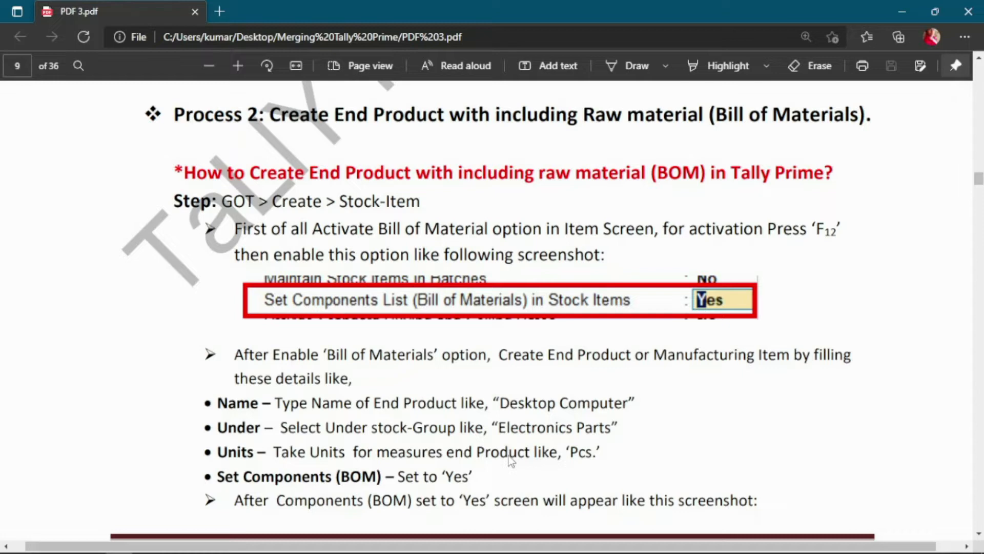
{"action": "key", "text": "alt+Tab"}
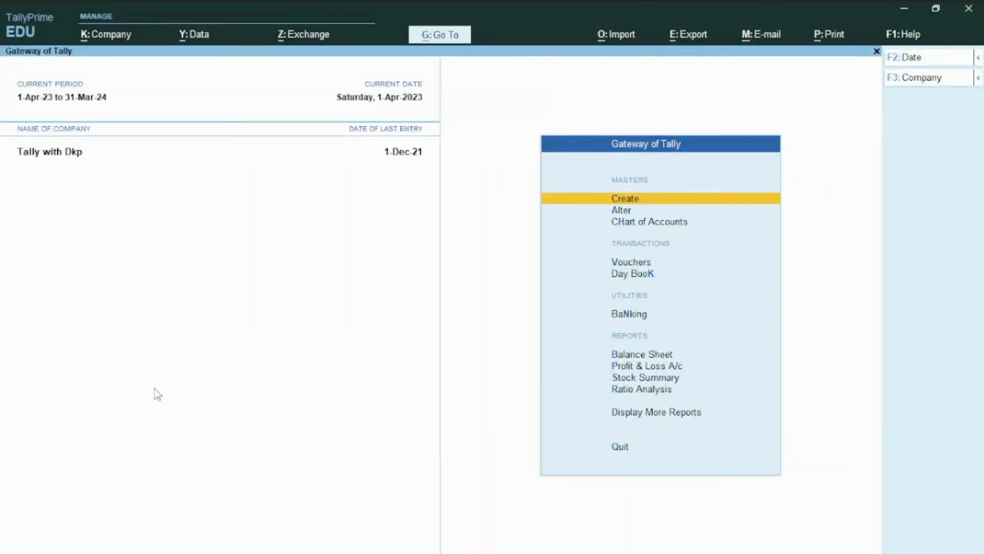
{"action": "left_click", "coordinate": [630, 199]}
{"action": "left_click", "coordinate": [370, 241]}
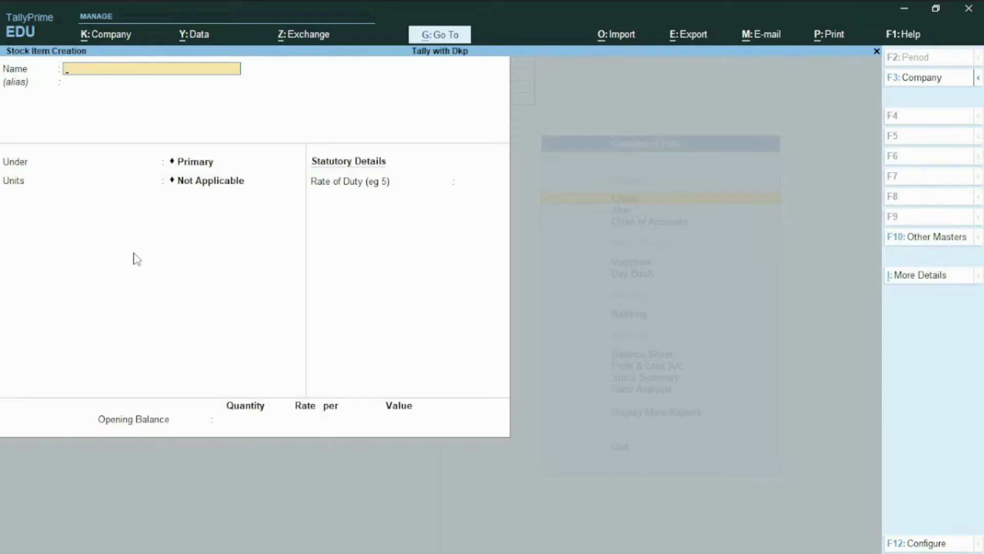
{"action": "type", "text": "DESKTOP COMPUTER"}
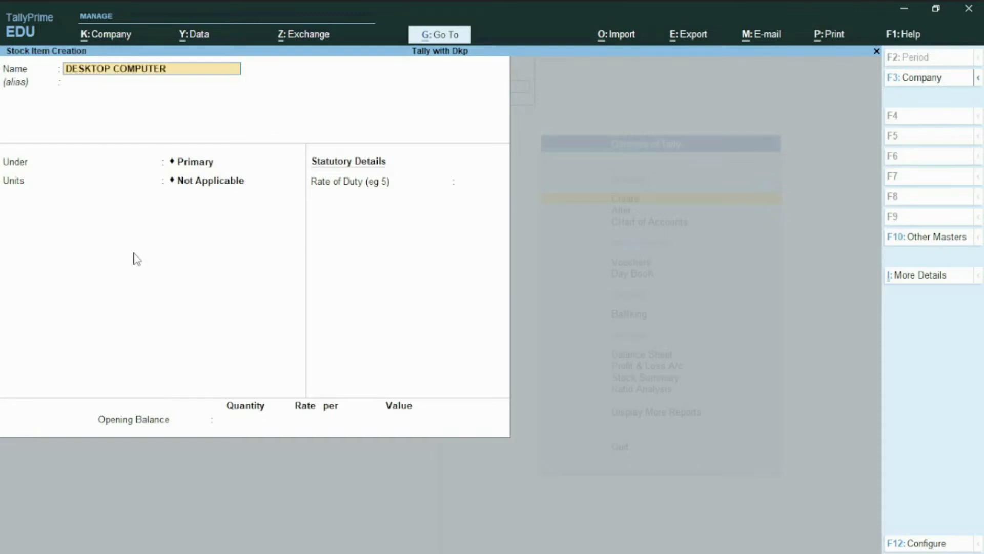
{"action": "key", "text": "Return"}
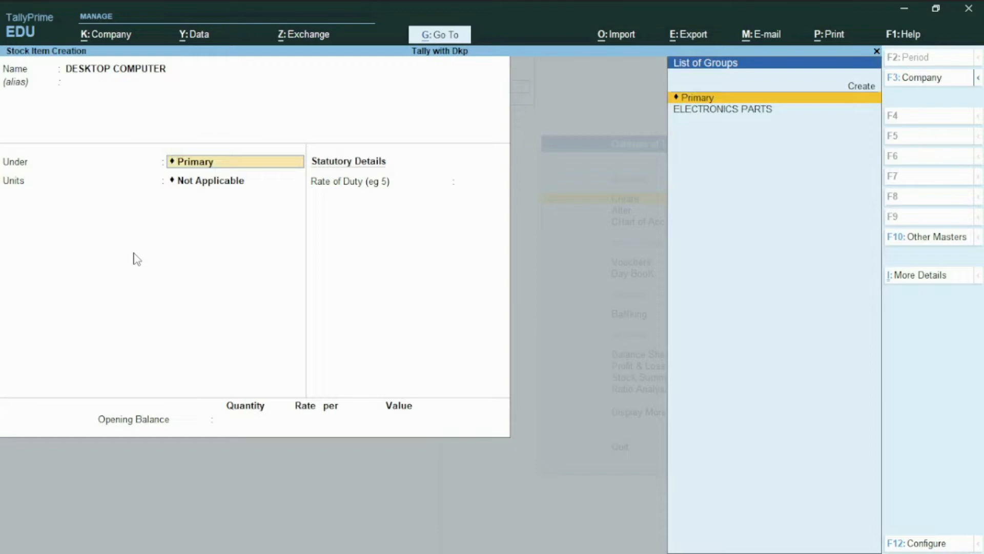
Step: Place DESKTOP COMPUTER under ELECTRONICS PARTS with units Pcs, leaving Maintain in batches at No
{"action": "key", "text": "Down"}
{"action": "key", "text": "Return"}
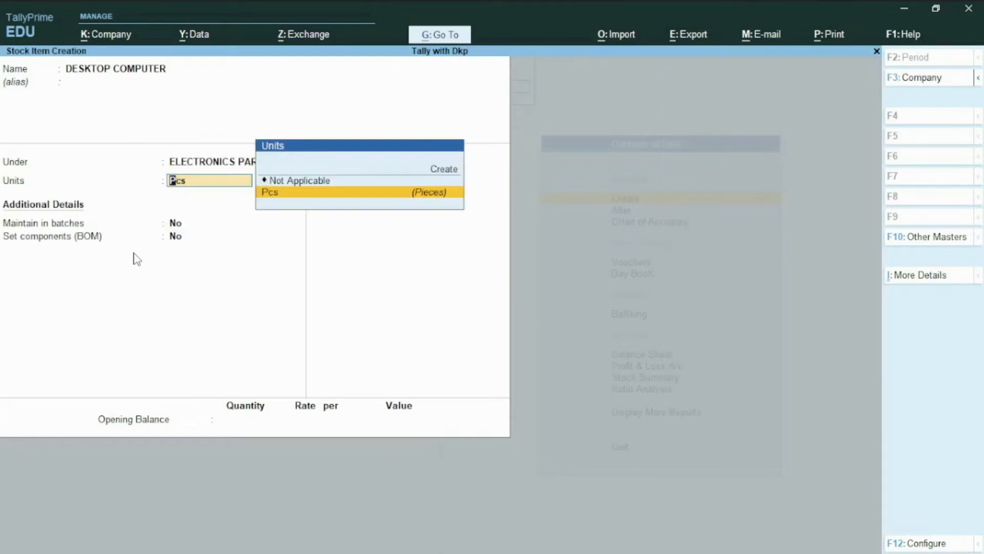
{"action": "key", "text": "Return"}
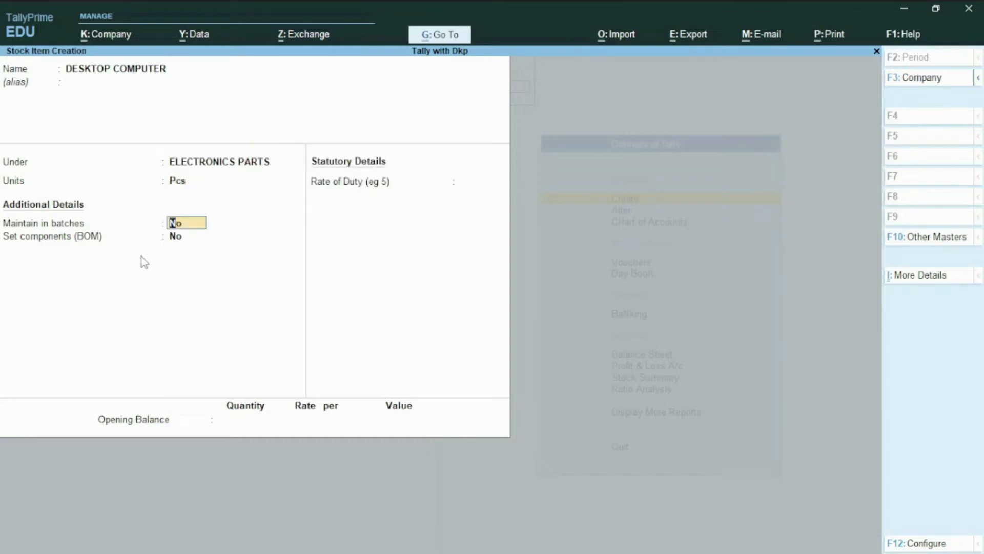
{"action": "key", "text": "Return"}
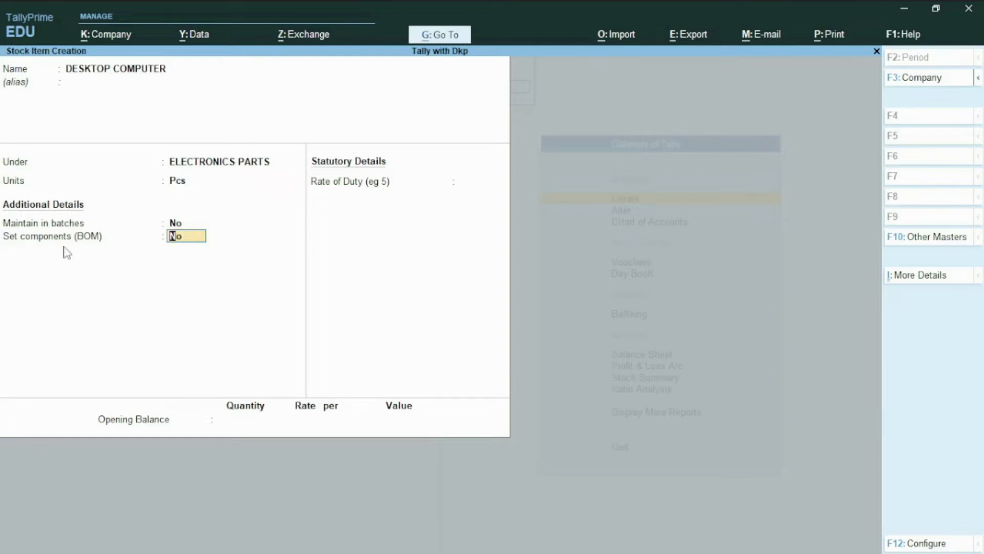
Step: Make sure Set Components List (Bill of Materials) in Stock Items is Yes in the item configuration and accept the settings
{"action": "key", "text": "F12"}
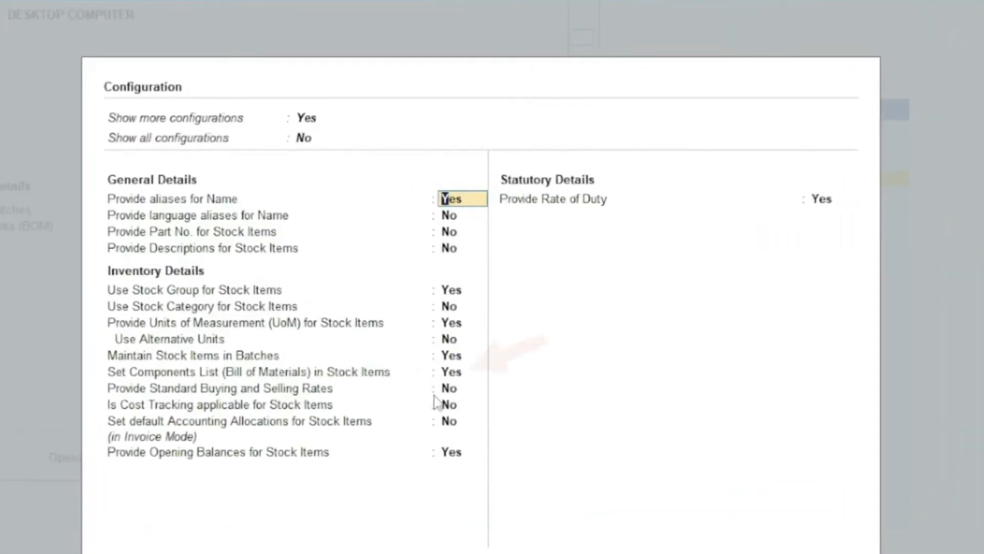
{"action": "left_click", "coordinate": [368, 363]}
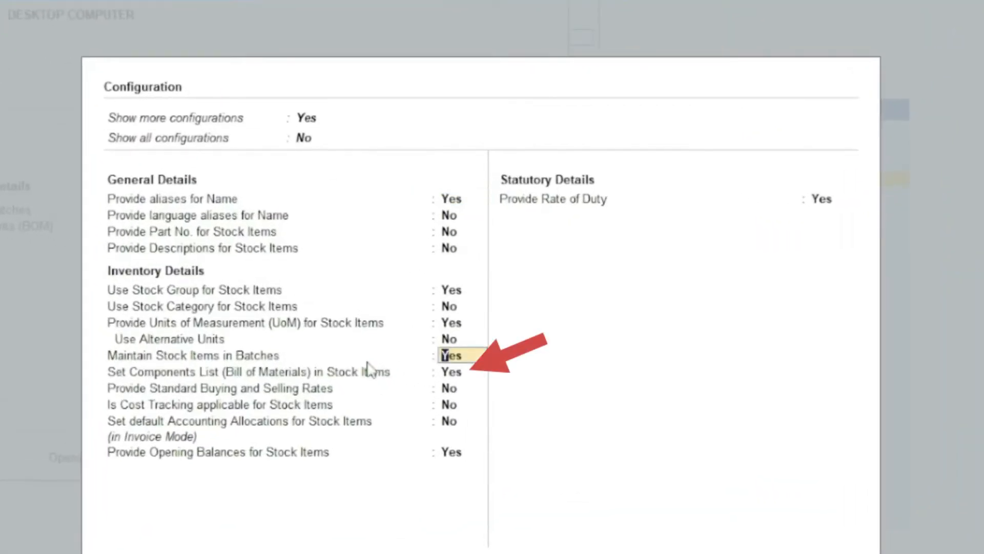
{"action": "left_click", "coordinate": [443, 372]}
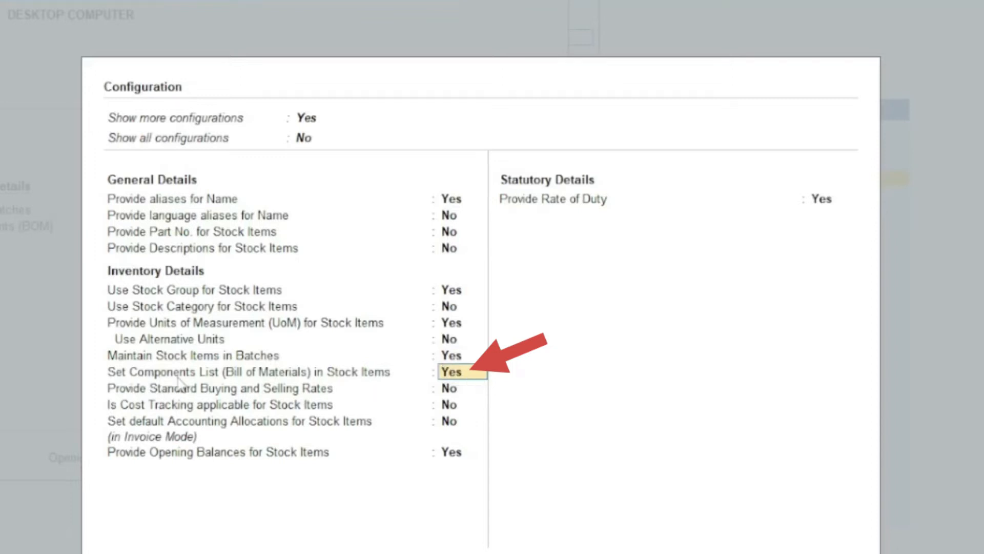
{"action": "left_click", "coordinate": [417, 390]}
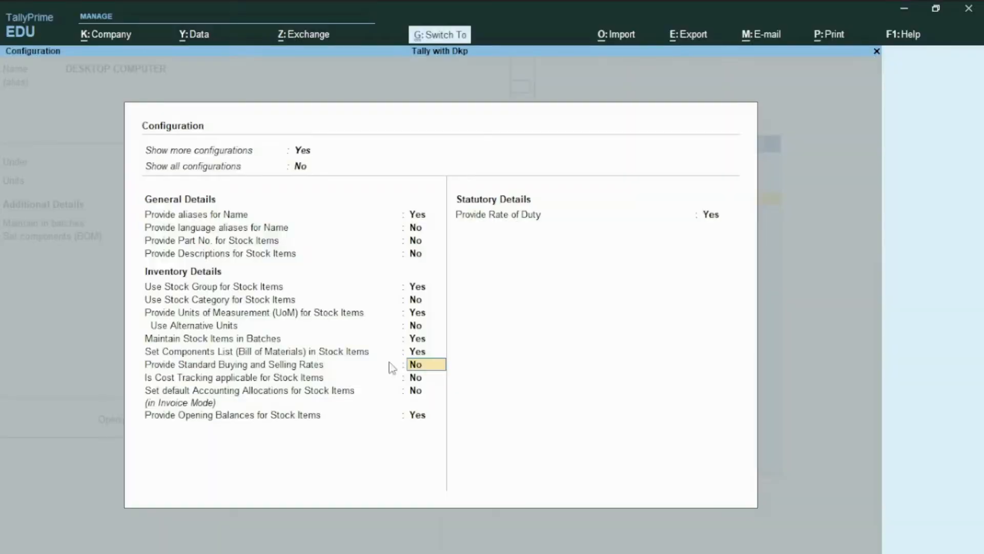
{"action": "key", "text": "ctrl+a"}
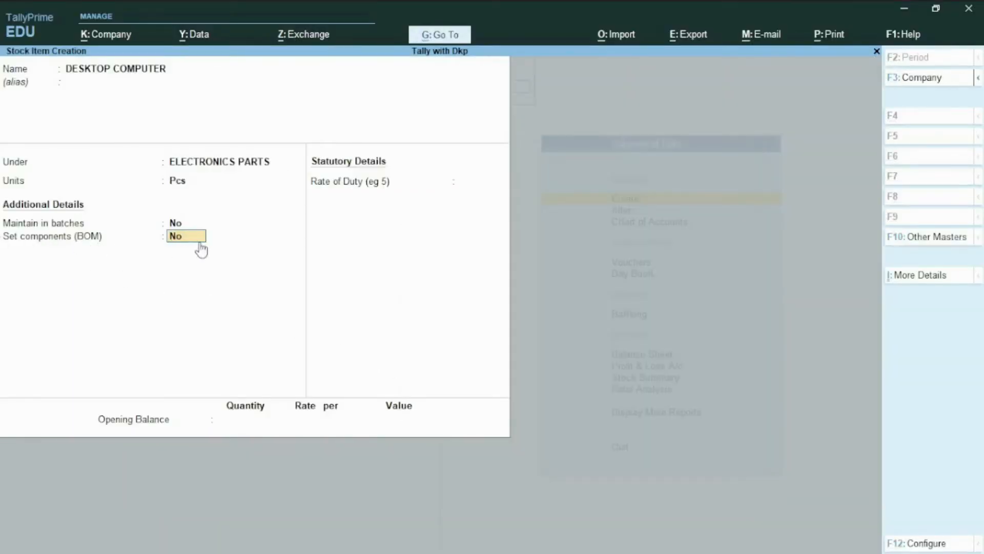
Step: Enable Set components (BOM) for DESKTOP COMPUTER, name the BOM DESKTOP COPUTER and set its unit of manufacture to 1 Pcs
{"action": "type", "text": "Y"}
{"action": "key", "text": "Return"}
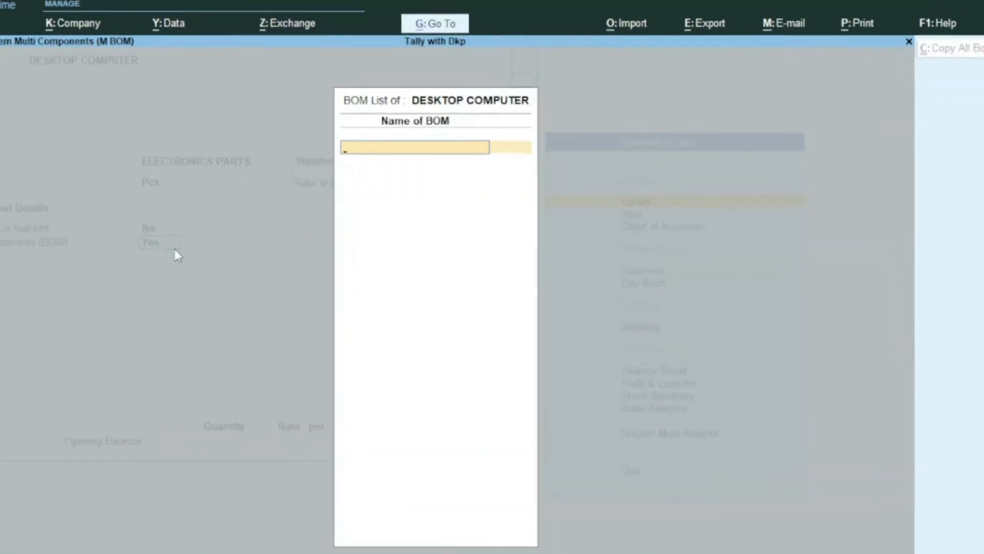
{"action": "type", "text": "DESKTOP CM"}
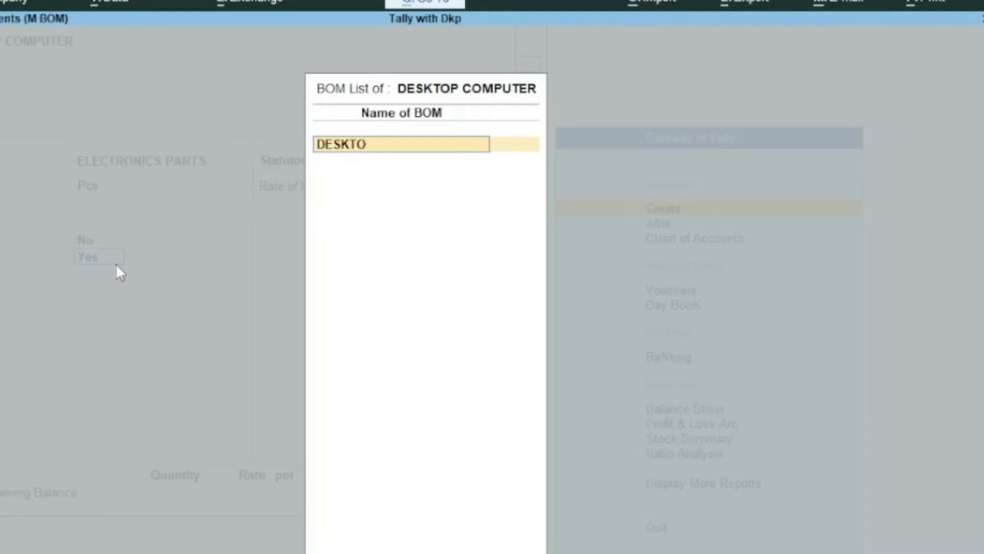
{"action": "type", "text": "OPUTER"}
{"action": "key", "text": "Return"}
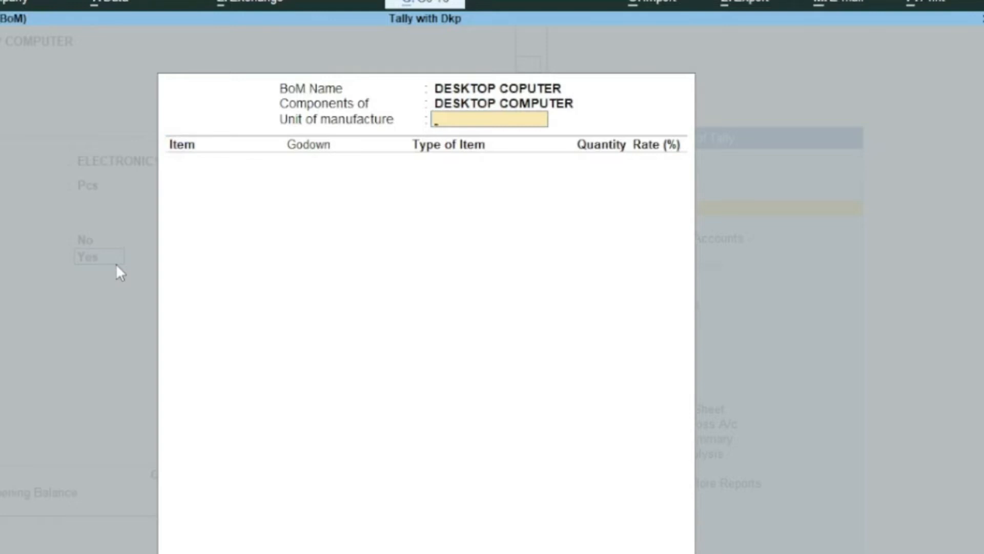
{"action": "type", "text": "1"}
{"action": "key", "text": "Return"}
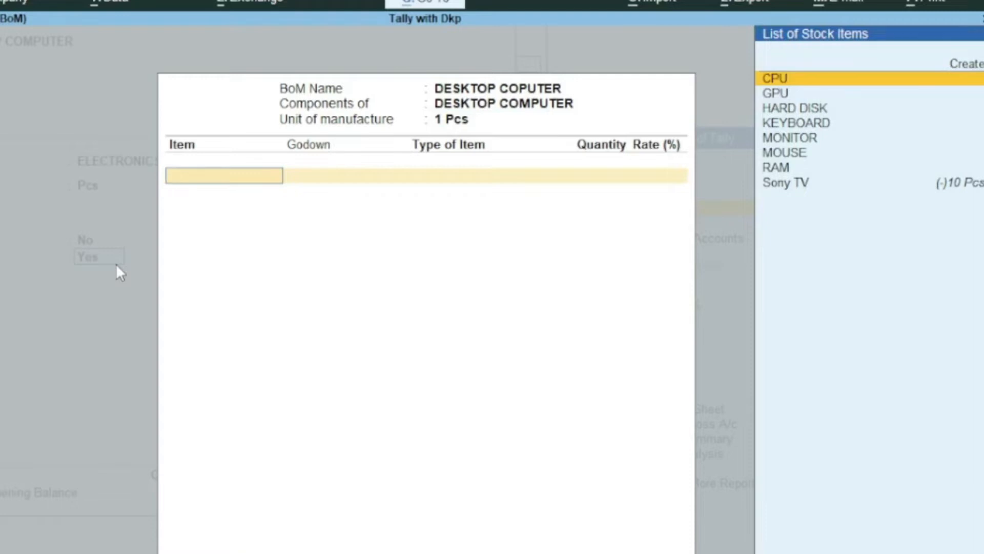
Step: Add CPU as the first BOM item from SASARAM GODOWN, with Component as its type of item
{"action": "key", "text": "Down"}
{"action": "key", "text": "Down"}
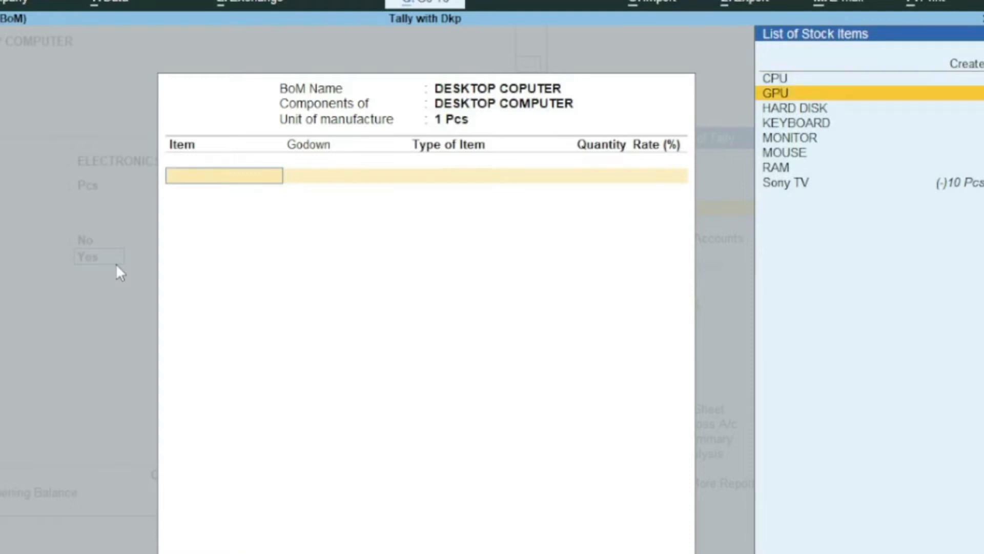
{"action": "key", "text": "Up"}
{"action": "key", "text": "Up"}
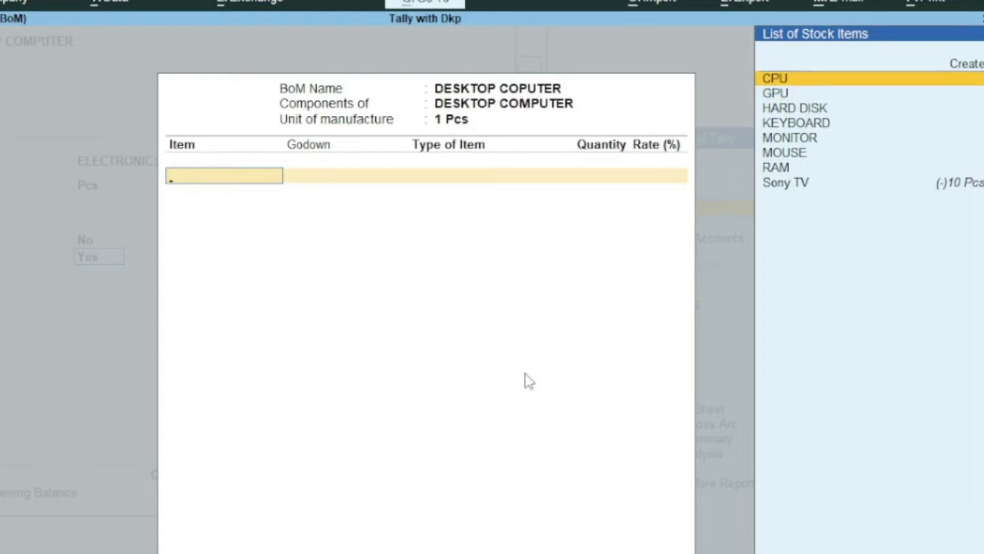
{"action": "key", "text": "Return"}
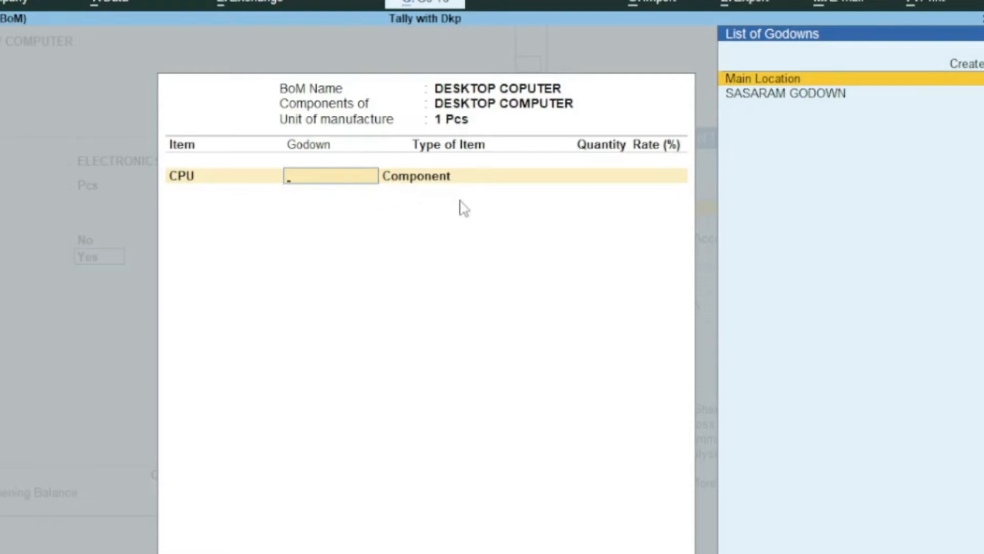
{"action": "key", "text": "Down"}
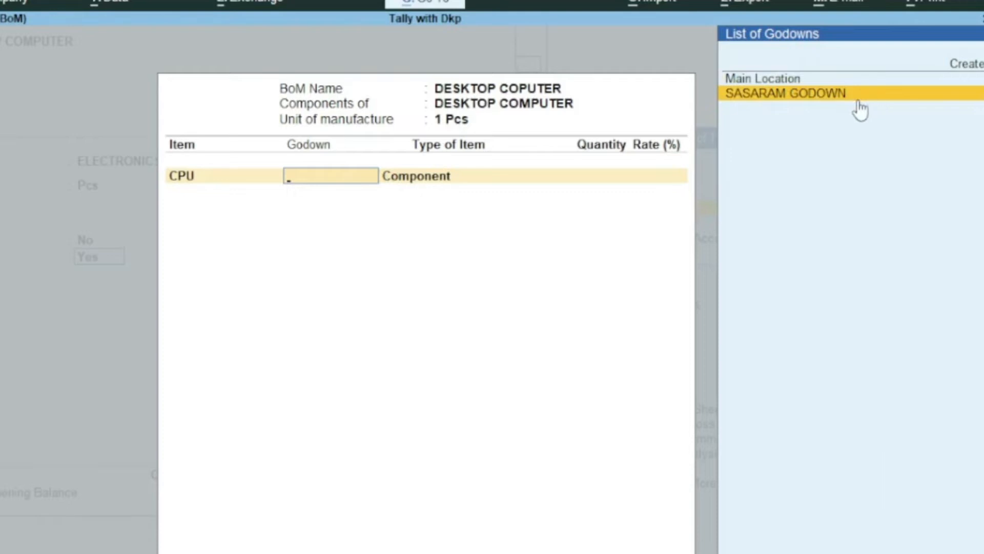
{"action": "key", "text": "Return"}
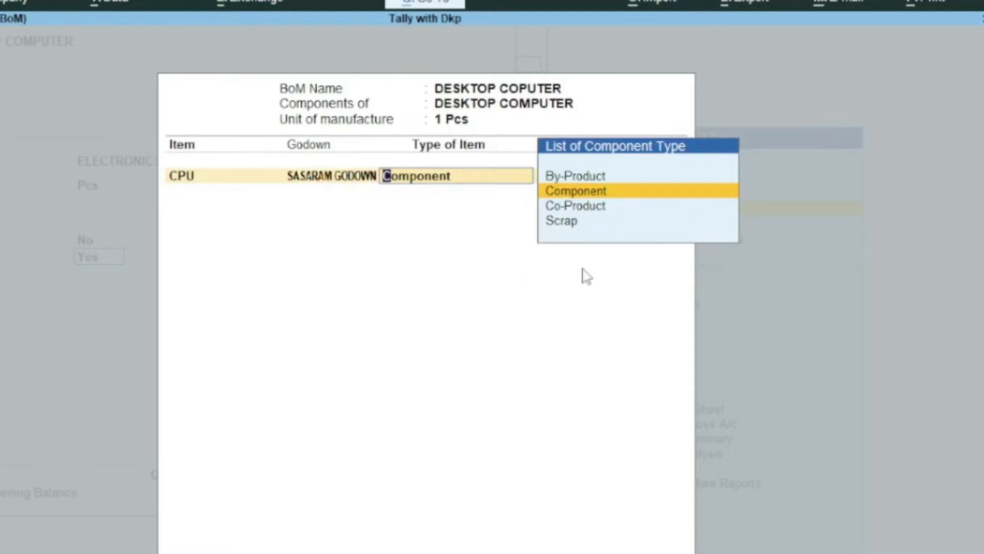
{"action": "key", "text": "Down"}
{"action": "key", "text": "Down"}
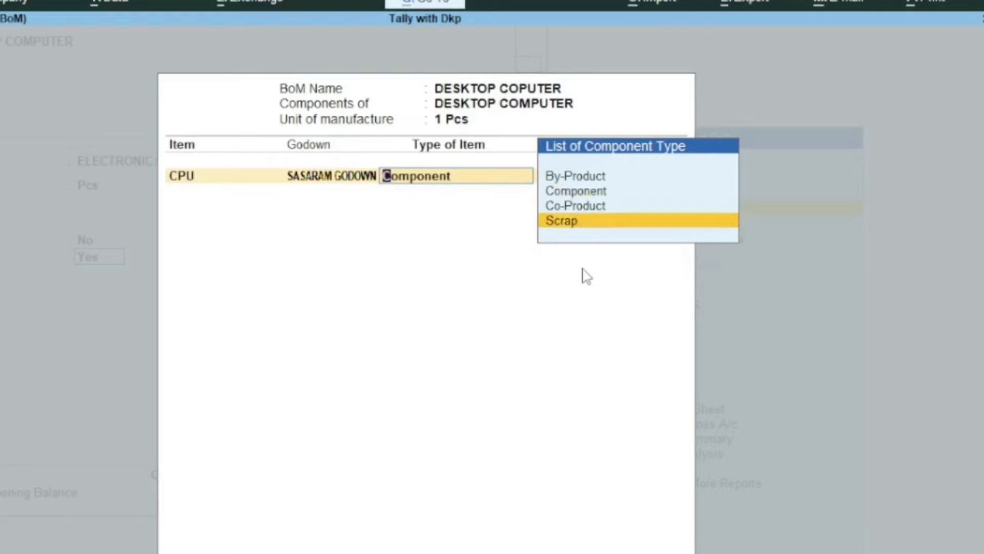
{"action": "key", "text": "Up"}
{"action": "key", "text": "Up"}
{"action": "key", "text": "Down"}
{"action": "key", "text": "Up"}
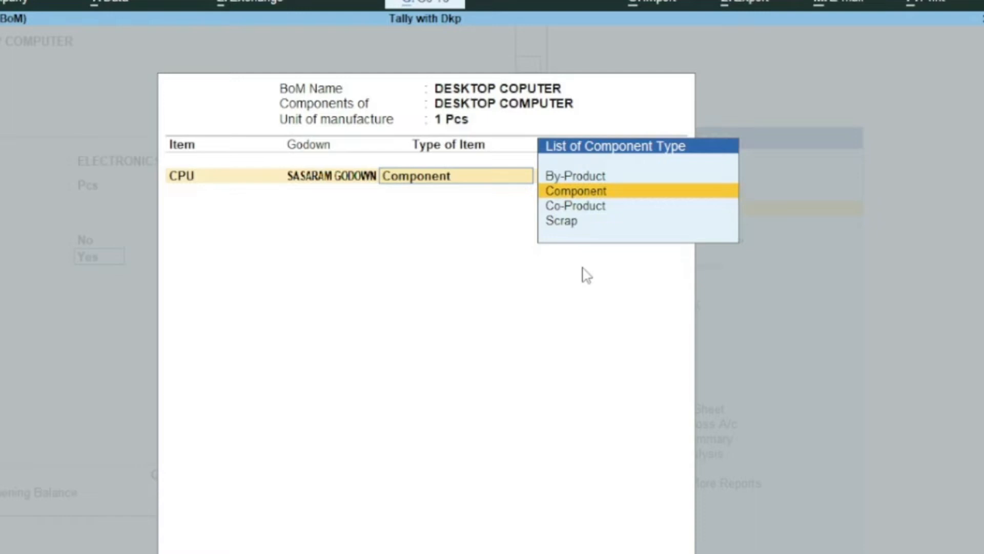
{"action": "key", "text": "Return"}
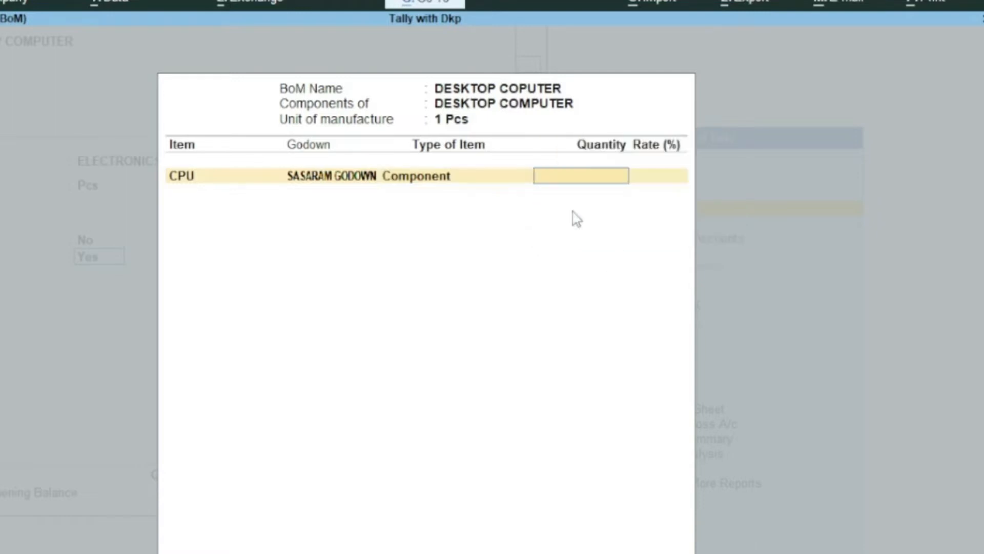
Step: Make sure Define Type of Component for BOM is Yes in the configuration, and set the CPU quantity to 1 Pcs
{"action": "left_click", "coordinate": [429, 180]}
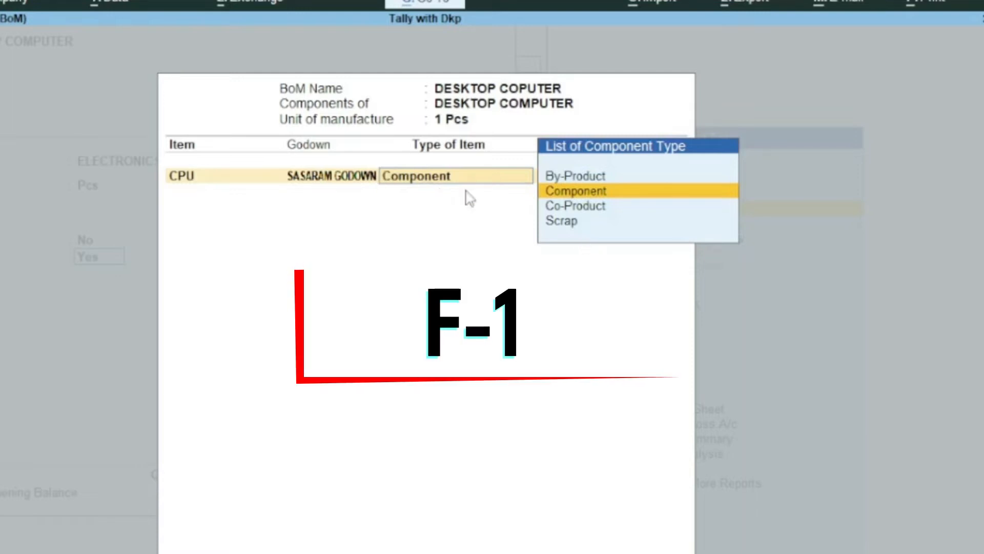
{"action": "key", "text": "F12"}
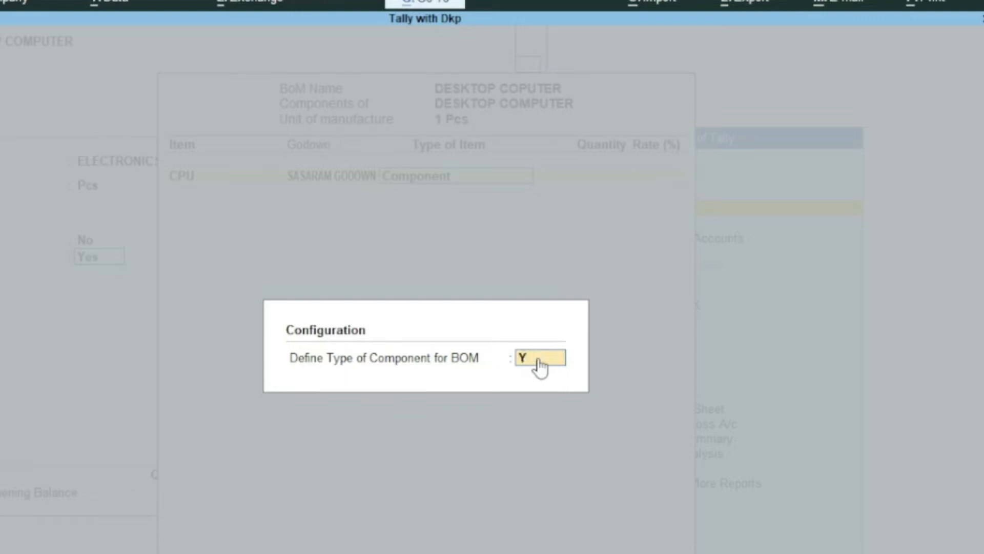
{"action": "key", "text": "Return"}
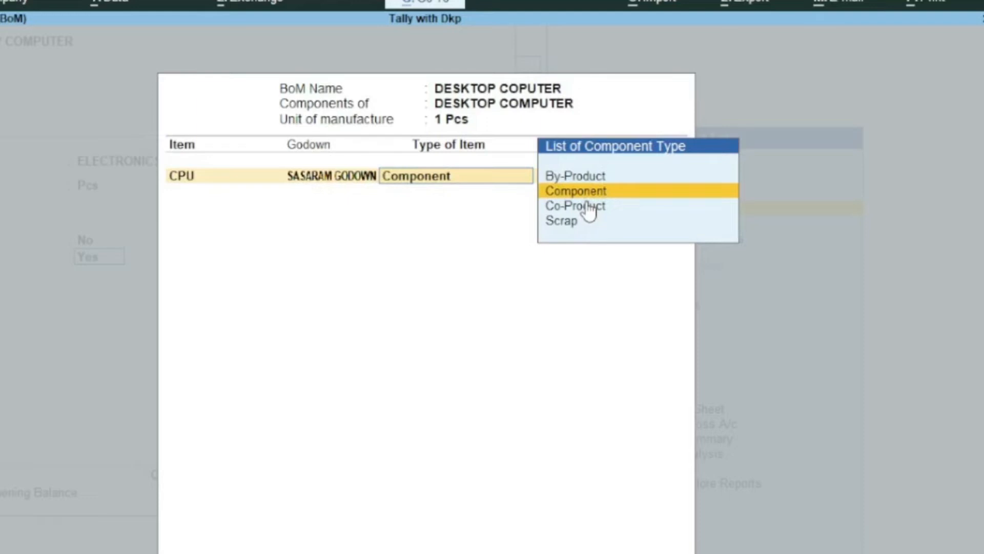
{"action": "key", "text": "Return"}
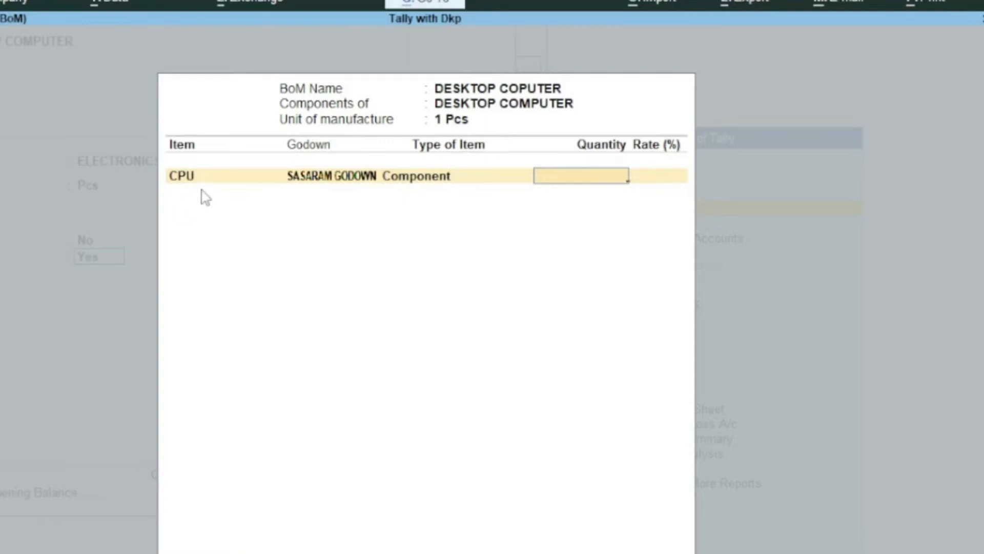
{"action": "type", "text": "1"}
{"action": "key", "text": "Return"}
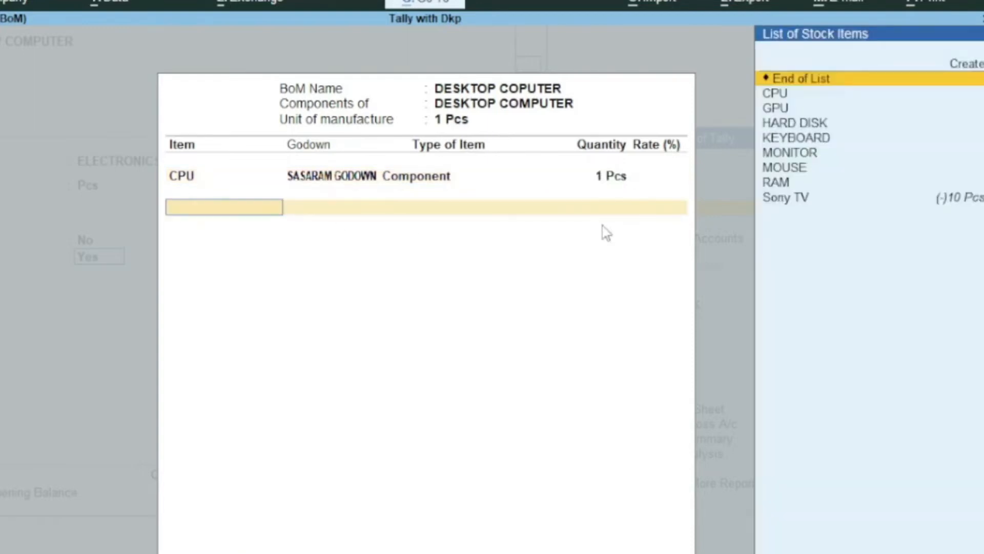
Step: Add GPU to the BOM from SASARAM GODOWN as a Component with quantity 1 Pcs
{"action": "key", "text": "Down"}
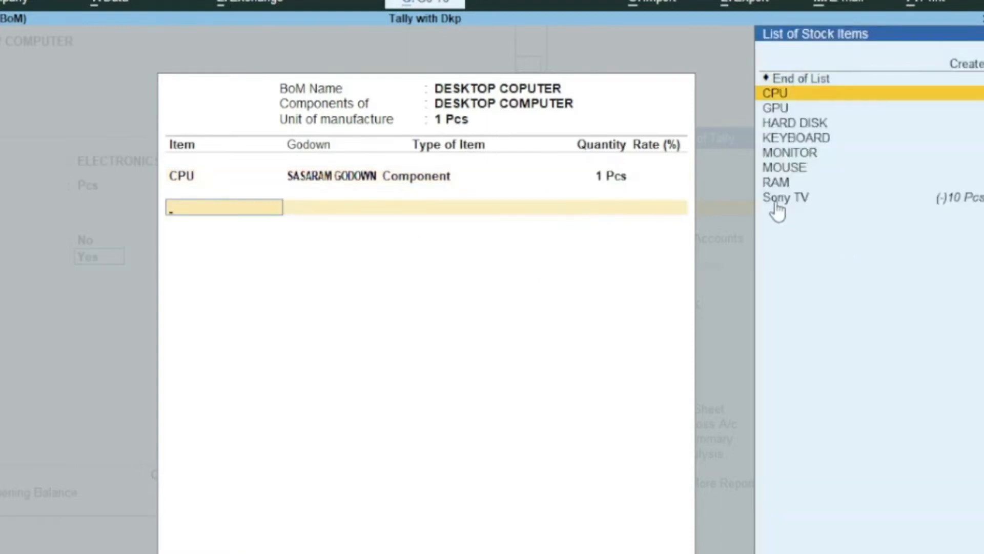
{"action": "key", "text": "Down"}
{"action": "key", "text": "Return"}
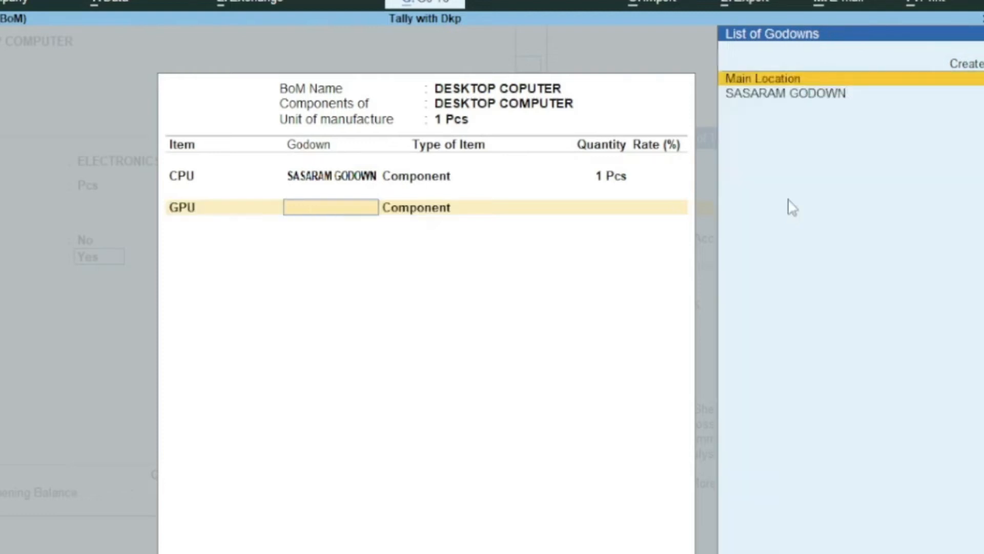
{"action": "type", "text": "S"}
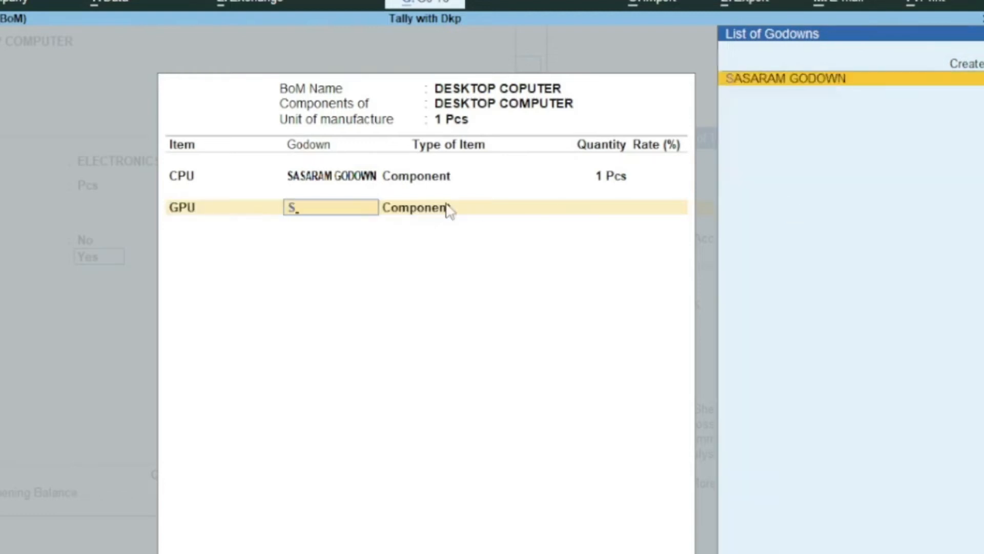
{"action": "key", "text": "Return"}
{"action": "key", "text": "Return"}
{"action": "type", "text": "1"}
{"action": "key", "text": "Return"}
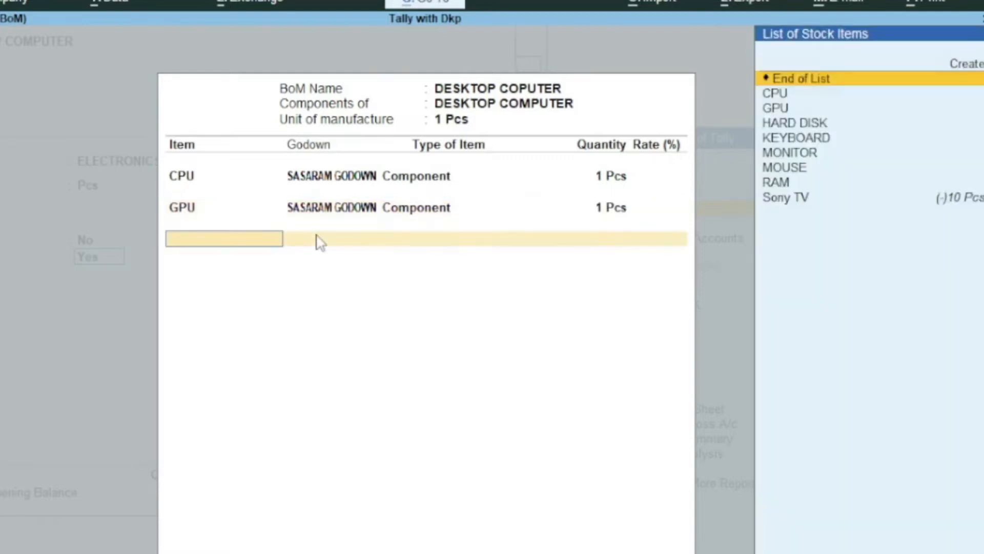
Step: Add HARD DISK to the BOM from SASARAM GODOWN as a Component with quantity 1 Pcs
{"action": "key", "text": "Down"}
{"action": "key", "text": "Down"}
{"action": "key", "text": "Down"}
{"action": "key", "text": "Down"}
{"action": "key", "text": "Up"}
{"action": "key", "text": "Return"}
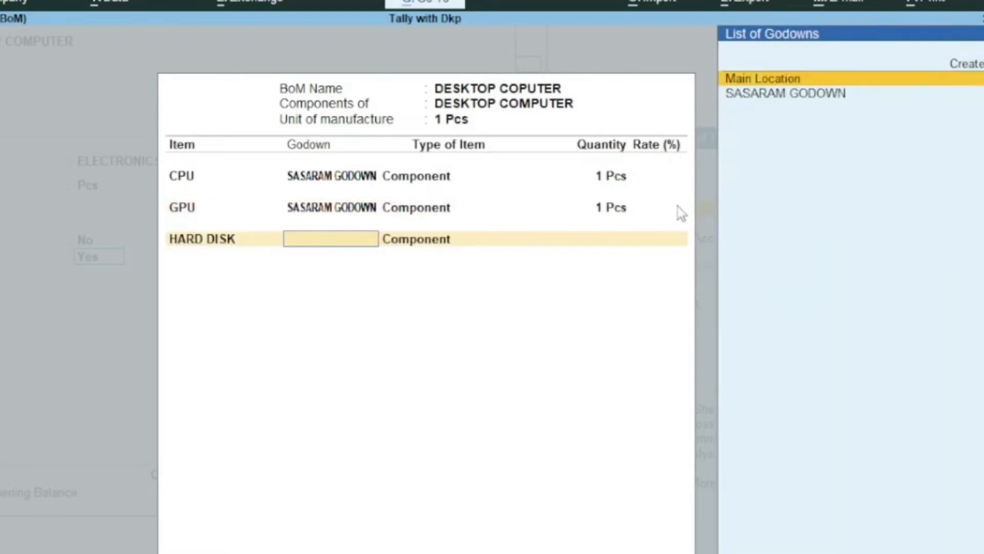
{"action": "type", "text": "S"}
{"action": "key", "text": "Return"}
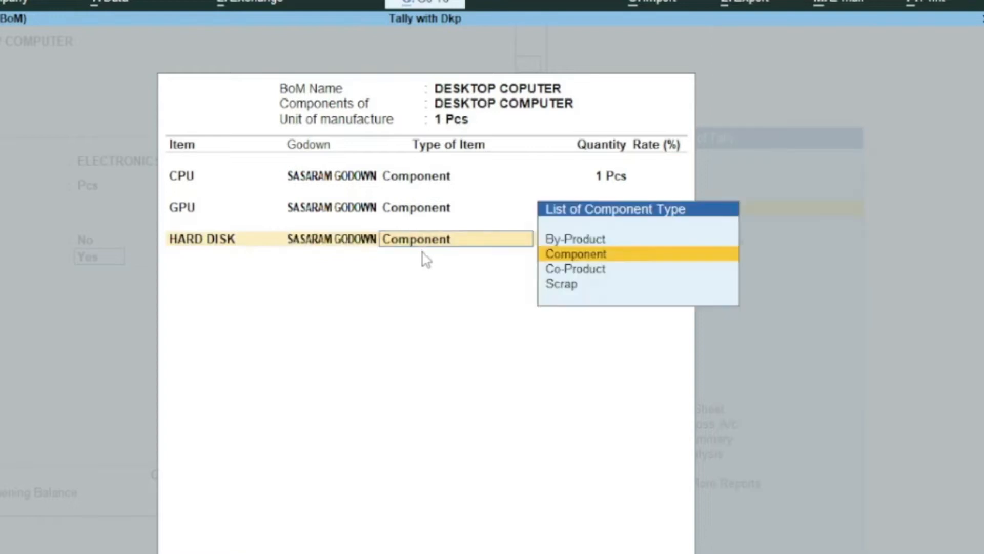
{"action": "key", "text": "Return"}
{"action": "type", "text": "1"}
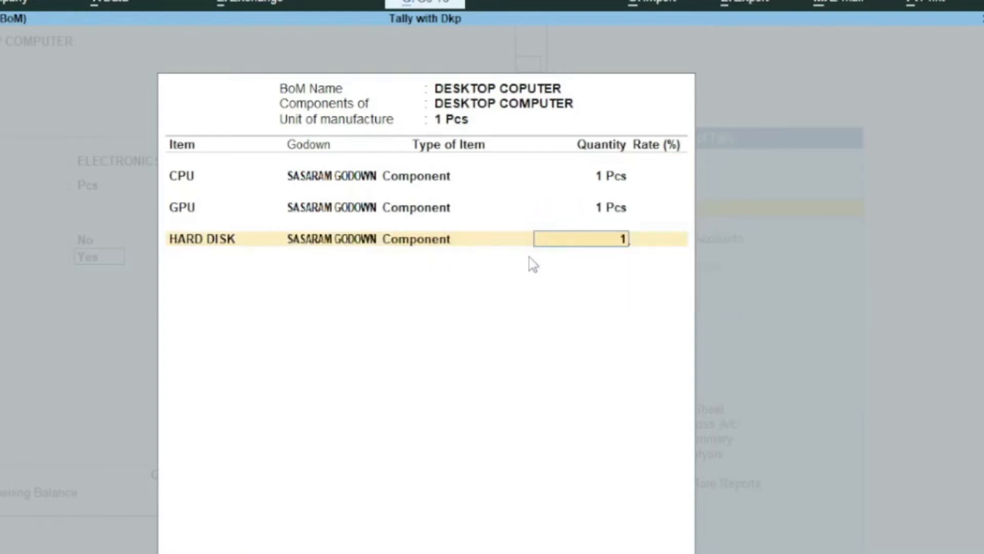
{"action": "key", "text": "Return"}
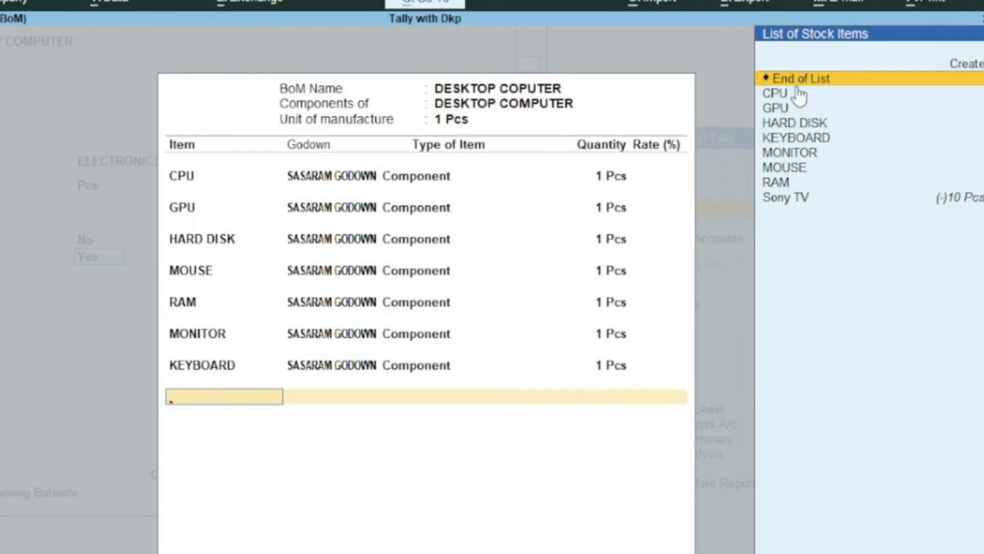
Step: End the component and BOM lists and save the DESKTOP COMPUTER stock item
{"action": "key", "text": "Return"}
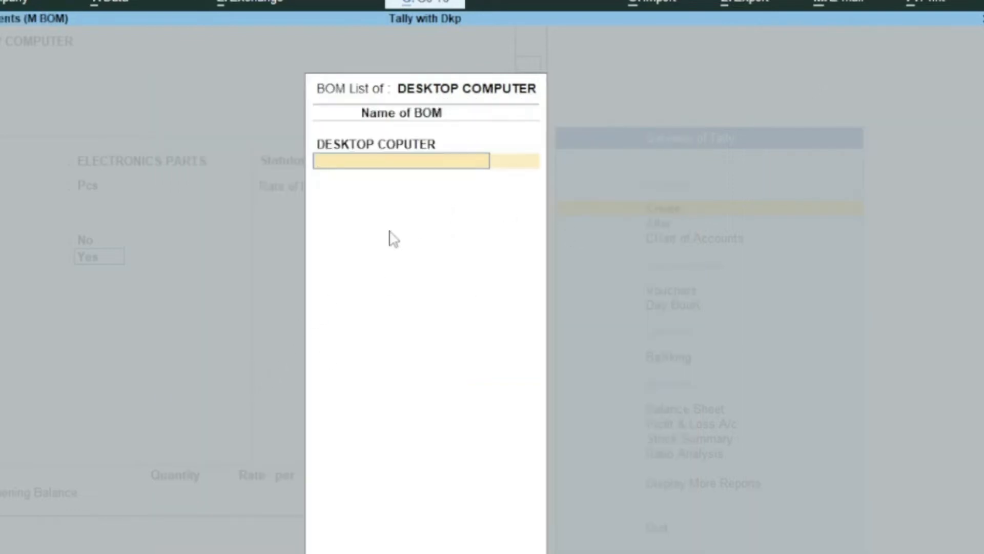
{"action": "key", "text": "Return"}
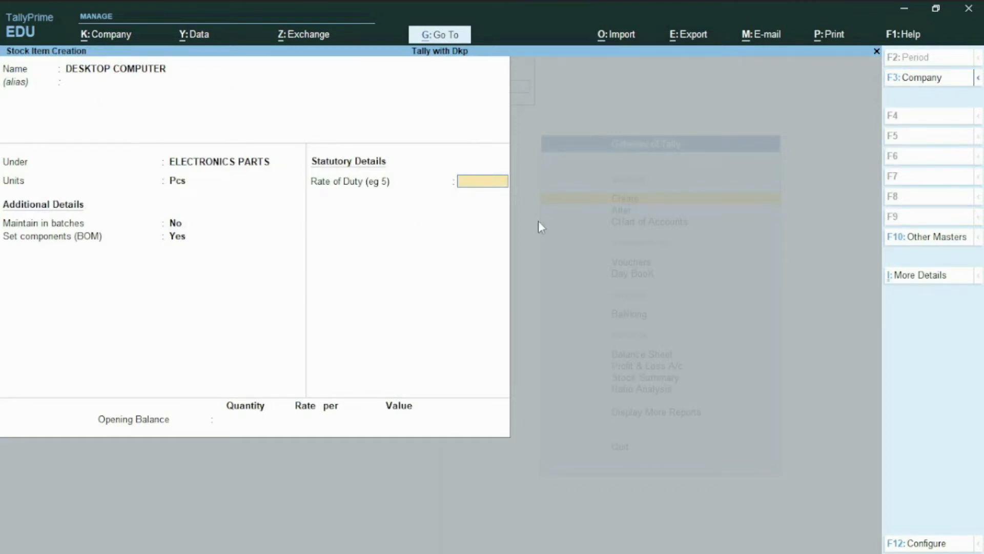
{"action": "key", "text": "ctrl+a"}
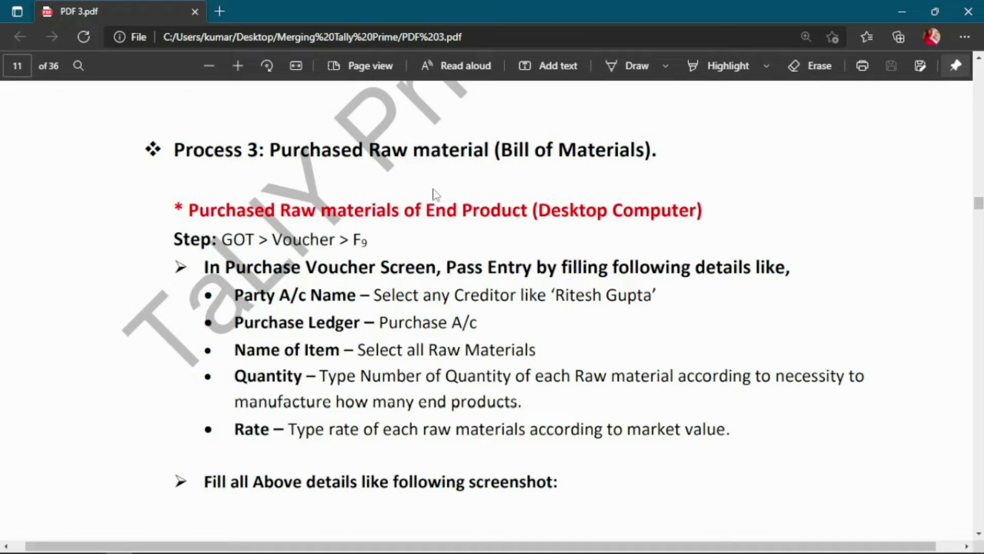
Step: Consult the PDF's instructions for purchasing raw materials, and open a new Purchase voucher in TallyPrime
{"action": "scroll", "coordinate": [617, 385], "scroll_direction": "down", "scroll_amount": 3}
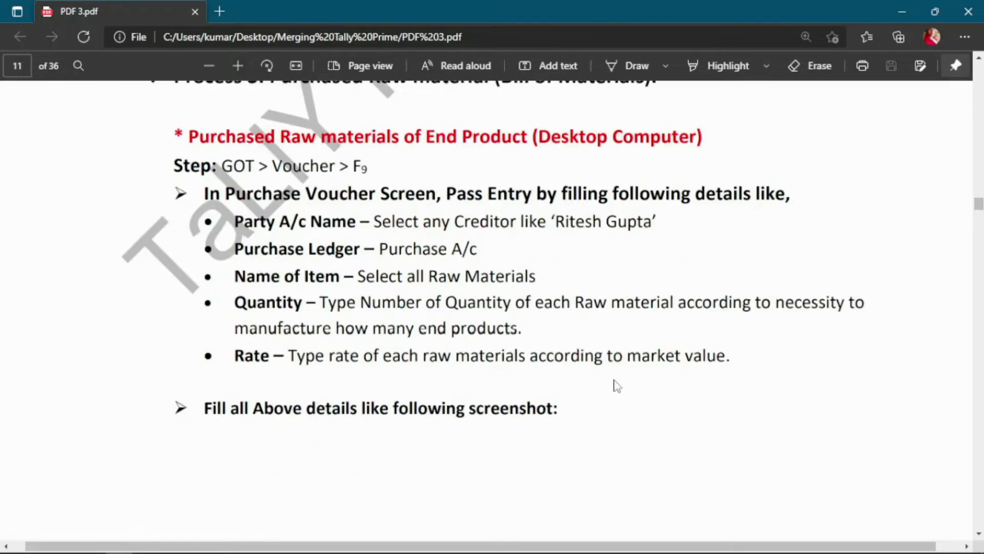
{"action": "key", "text": "alt+Tab"}
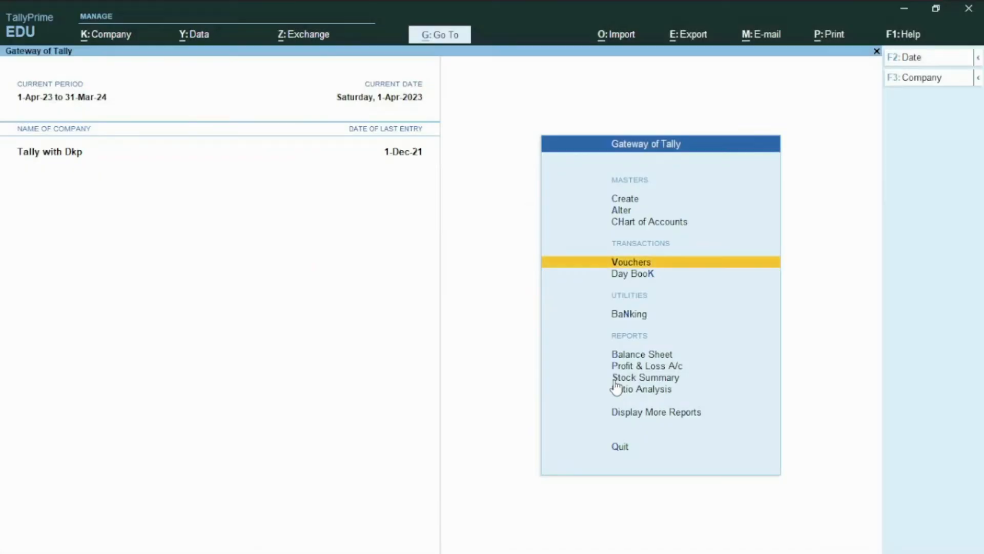
{"action": "key", "text": "Return"}
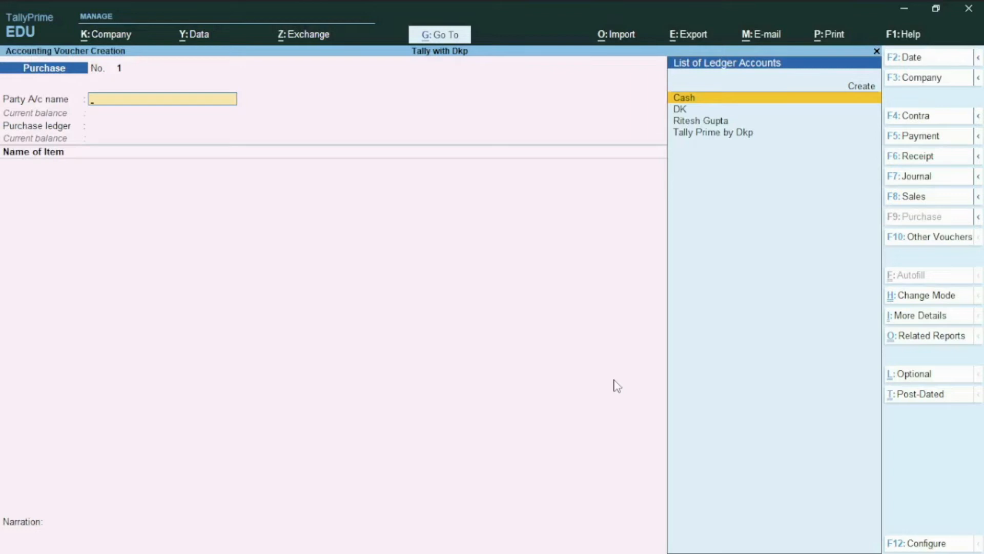
{"action": "key", "text": "F8"}
{"action": "key", "text": "F9"}
Step: Choose the creditor suggested in the PDF as the party account, accept Not Applicable for the receipt note, and select Purchse A/c as purchase ledger
{"action": "key", "text": "Down"}
{"action": "key", "text": "Down"}
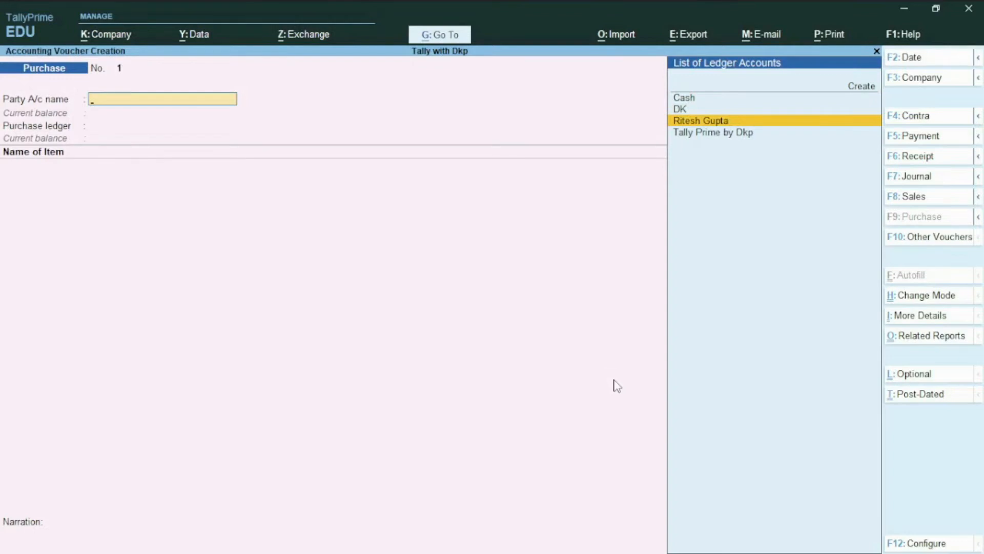
{"action": "key", "text": "Return"}
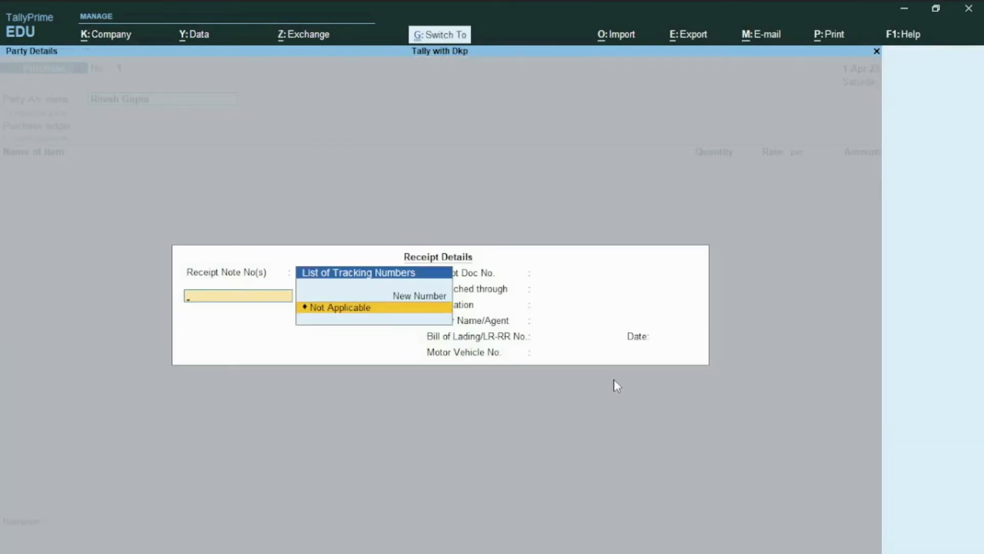
{"action": "key", "text": "Return"}
{"action": "key", "text": "Return"}
{"action": "key", "text": "Down"}
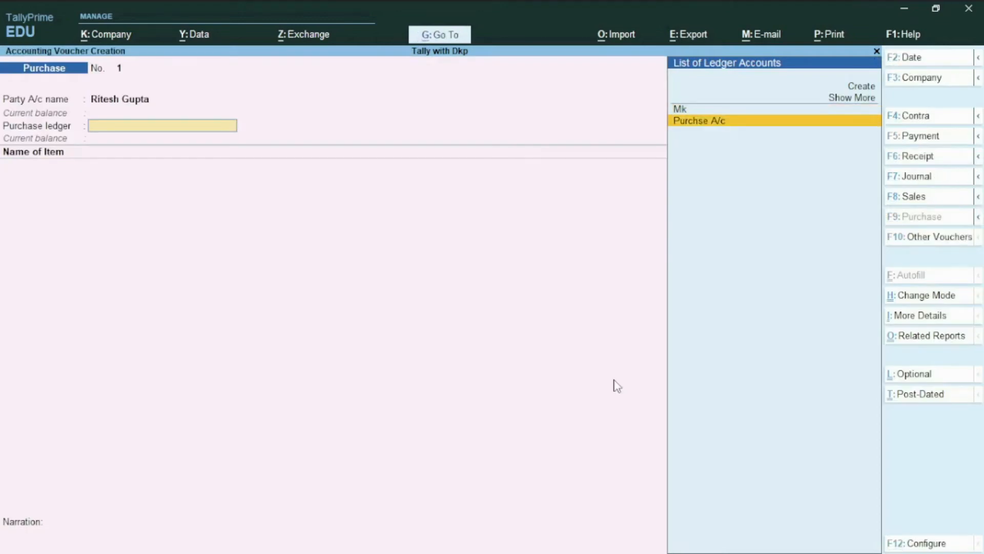
{"action": "key", "text": "Return"}
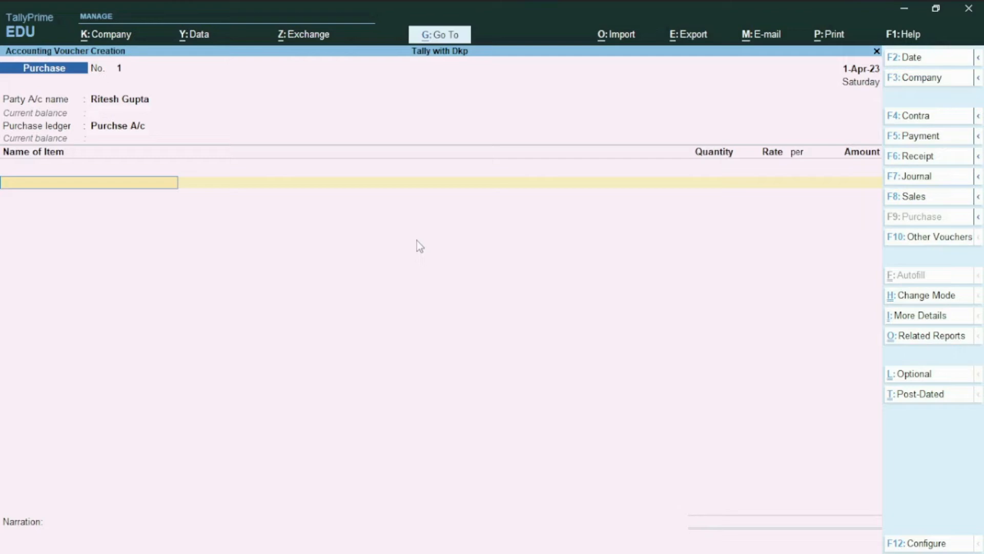
Step: Add CPU to the purchase voucher from SASARAM GODOWN with 5 Pcs at a rate of 5,000, tracking and order numbers Not Applicable
{"action": "type", "text": "C"}
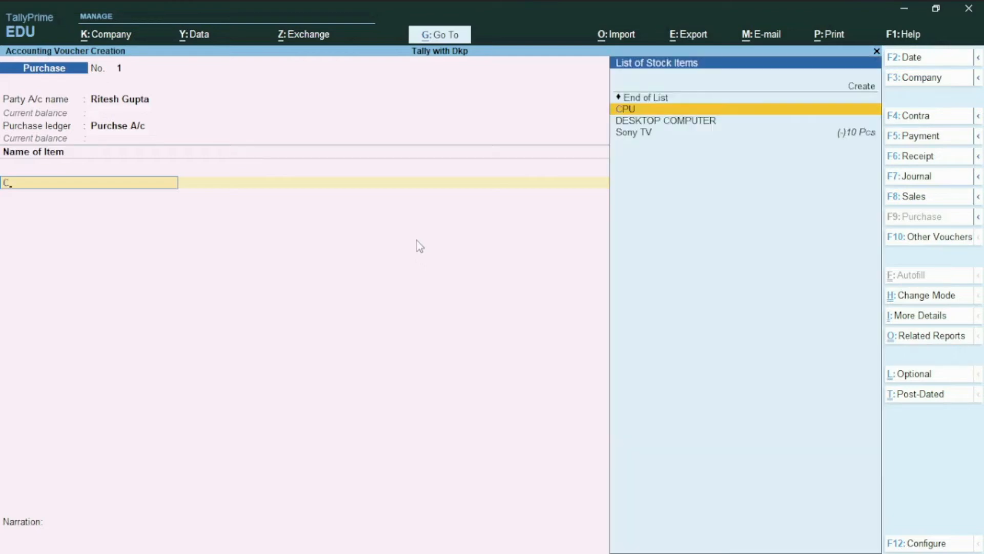
{"action": "key", "text": "Return"}
{"action": "key", "text": "Return"}
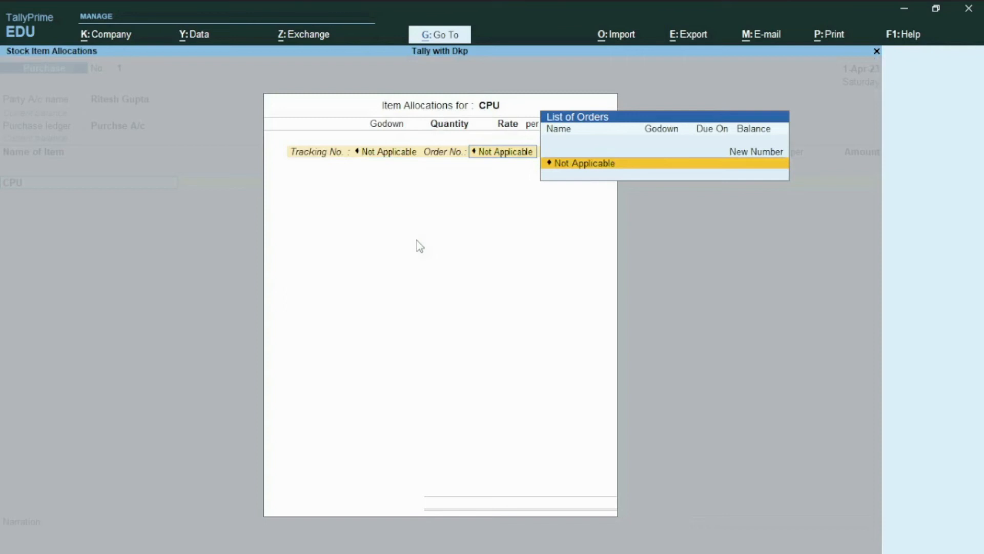
{"action": "key", "text": "Return"}
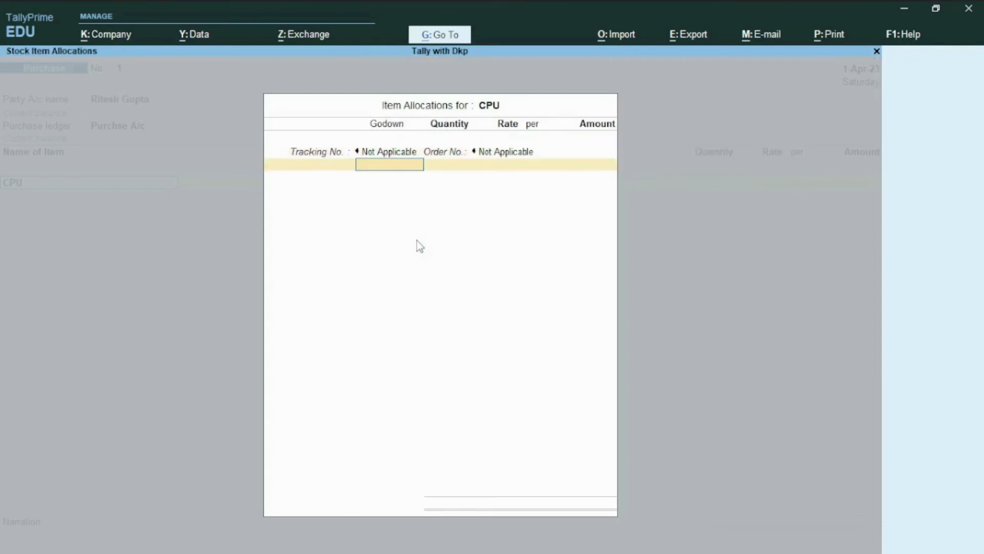
{"action": "key", "text": "Return"}
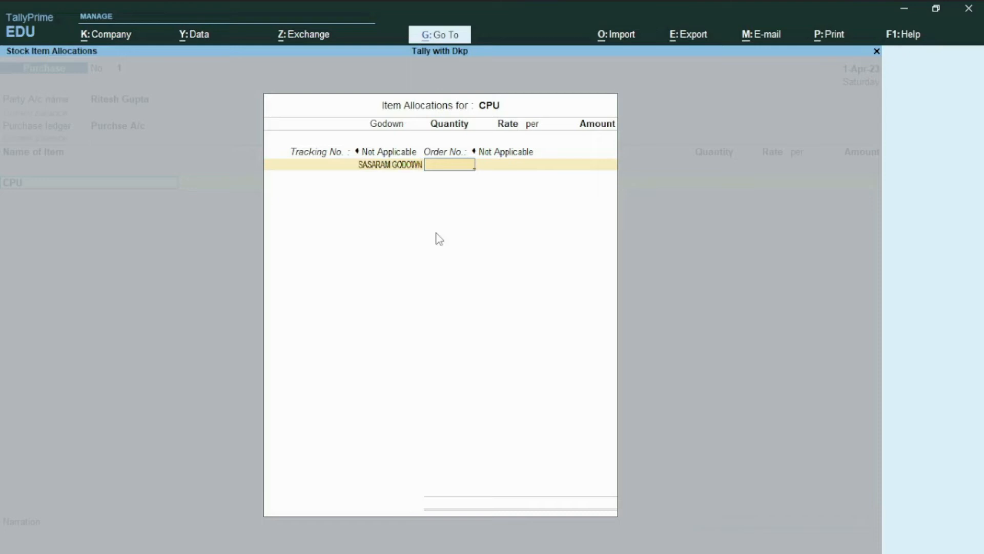
{"action": "type", "text": "5"}
{"action": "key", "text": "Return"}
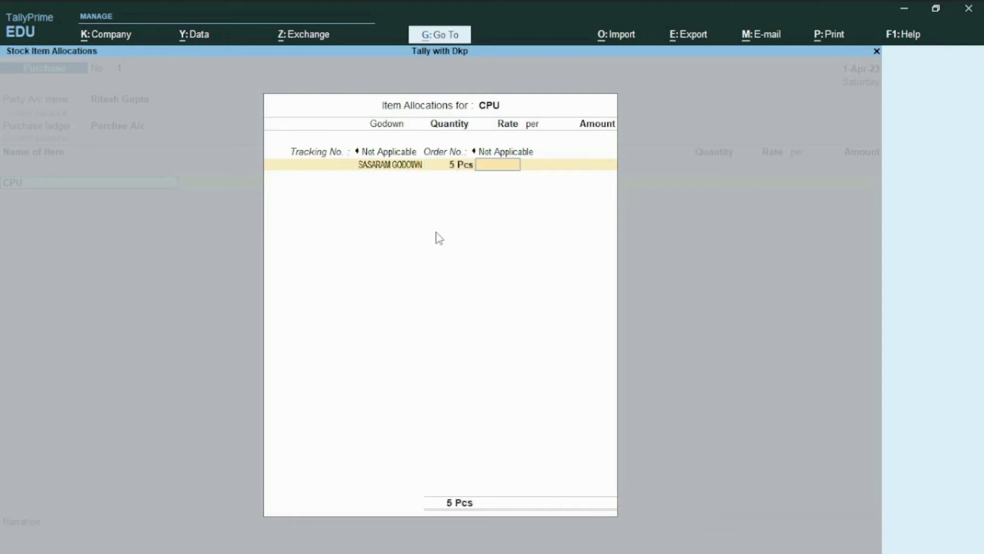
{"action": "type", "text": "5000"}
{"action": "key", "text": "Return"}
{"action": "key", "text": "Return"}
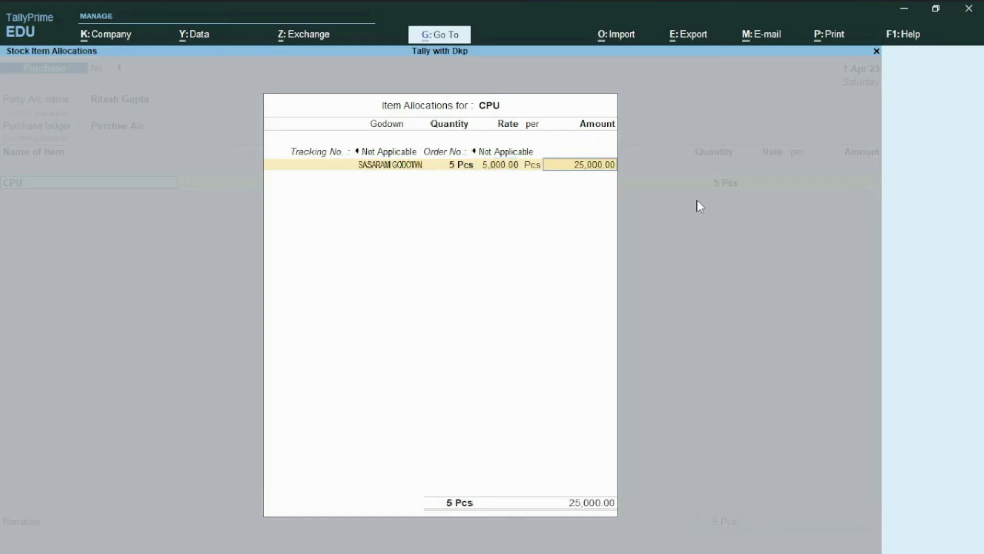
{"action": "key", "text": "Return"}
{"action": "key", "text": "Return"}
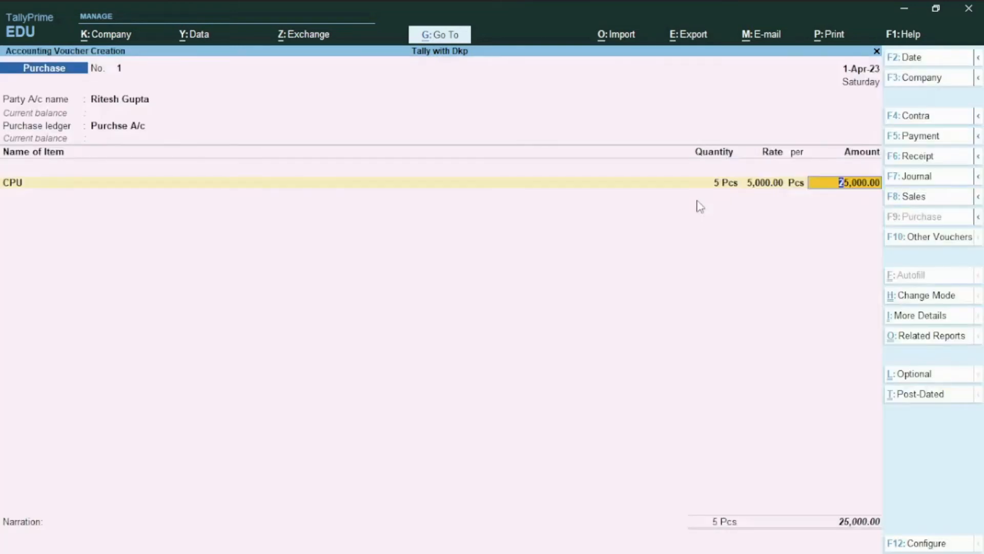
{"action": "key", "text": "Return"}
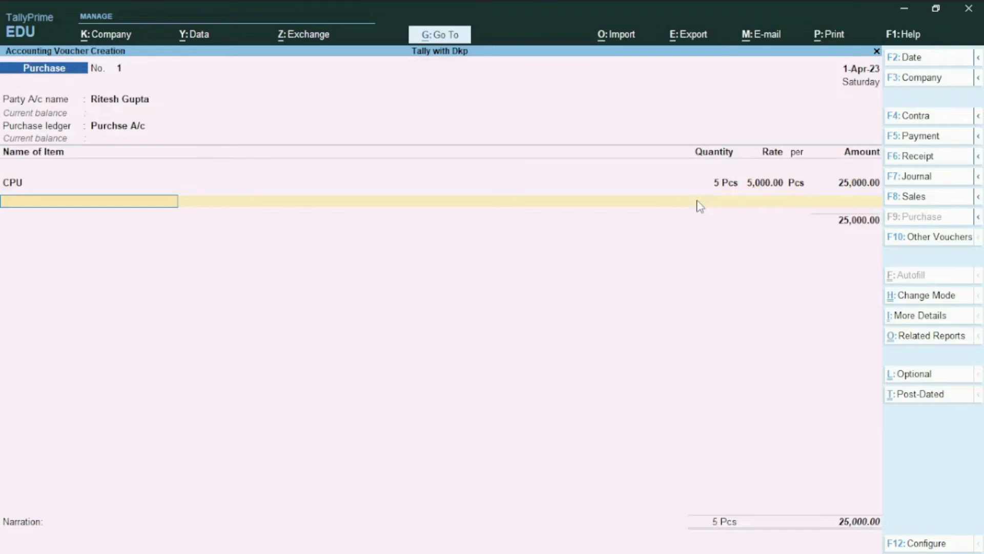
Step: Add GPU to the purchase voucher from SASARAM GODOWN with 5 Pcs at a rate of 6,000, tracking and order numbers Not Applicable
{"action": "type", "text": "Gp"}
{"action": "key", "text": "Return"}
{"action": "key", "text": "Return"}
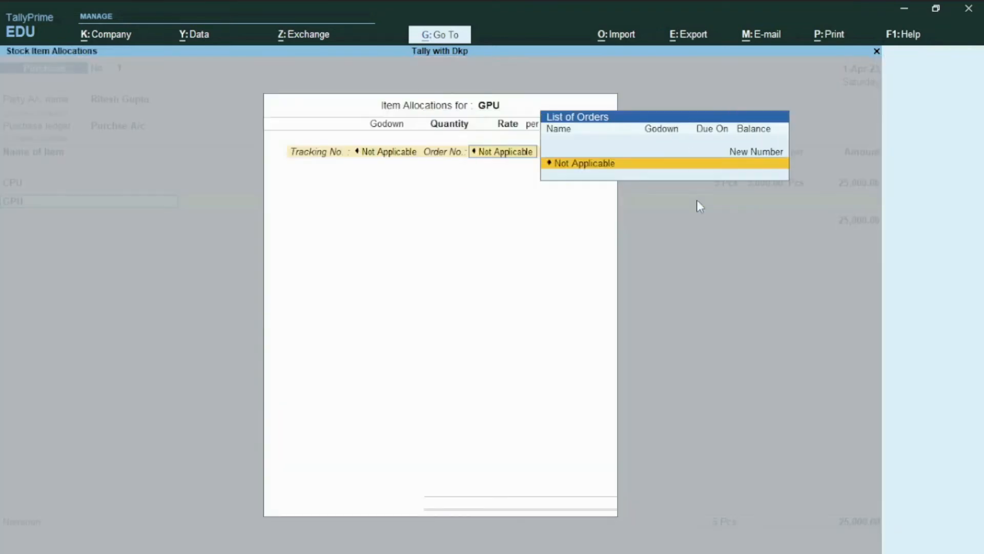
{"action": "key", "text": "Return"}
{"action": "key", "text": "Return"}
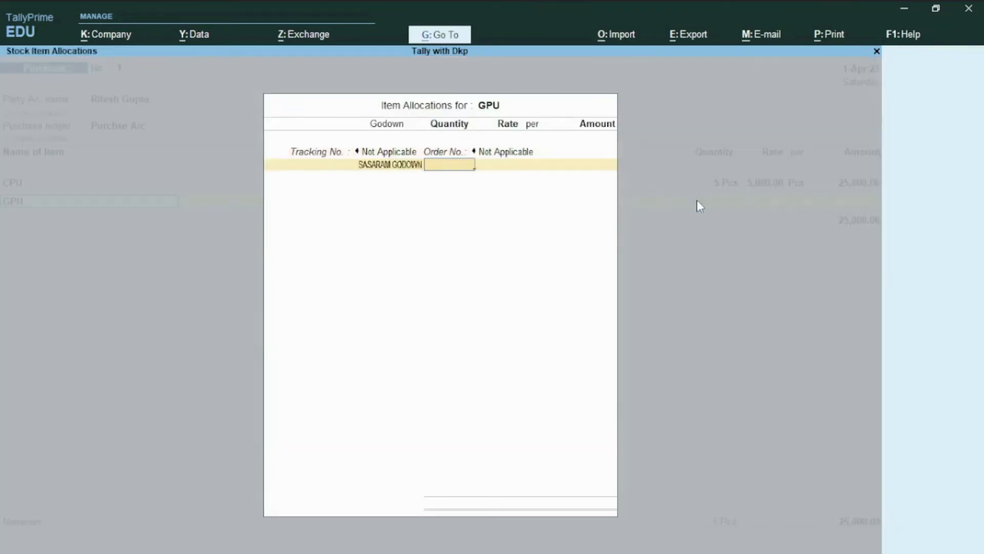
{"action": "type", "text": "5"}
{"action": "key", "text": "Return"}
{"action": "type", "text": "6000"}
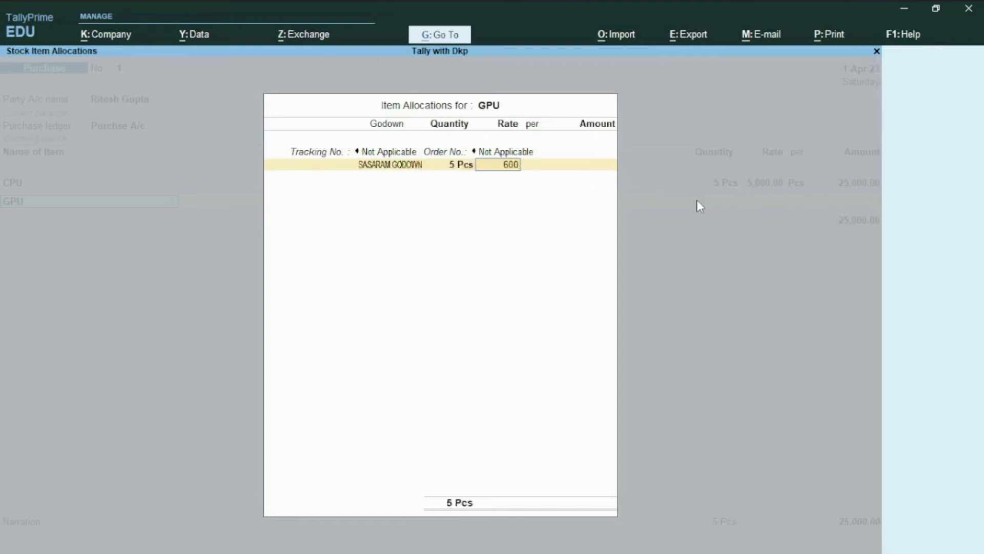
{"action": "key", "text": "Return"}
{"action": "key", "text": "Return"}
{"action": "key", "text": "Return"}
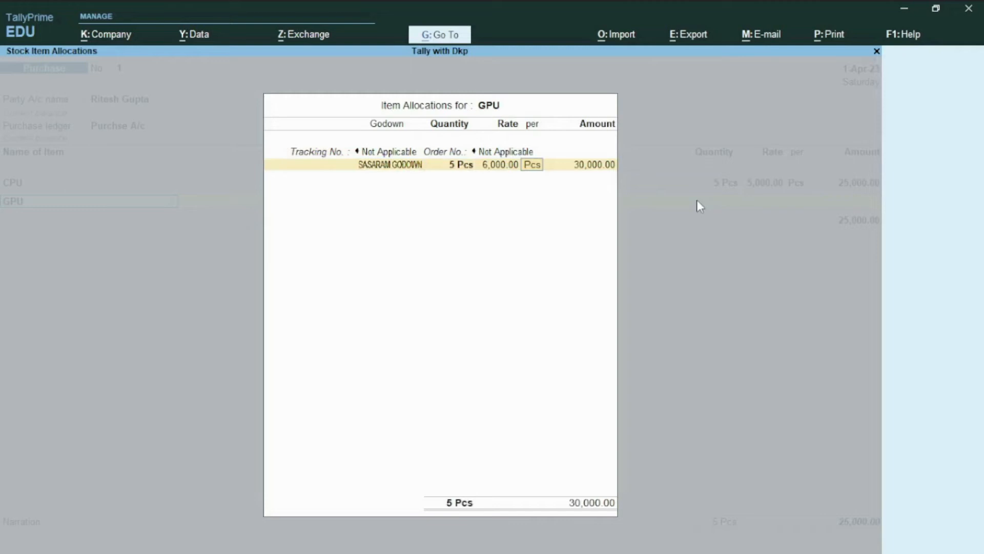
{"action": "key", "text": "Return"}
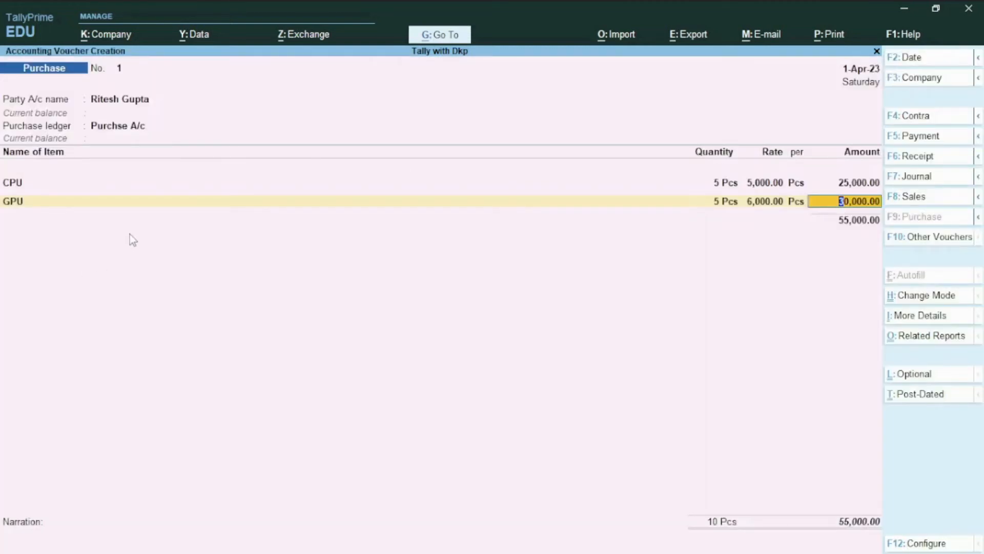
{"action": "key", "text": "alt"}
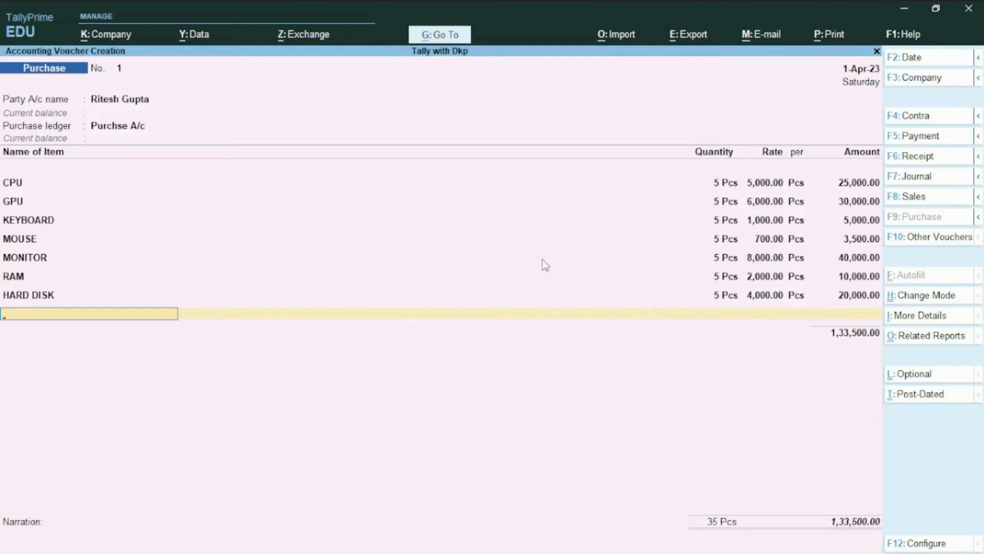
Step: End the item list, accept the bill-wise details as New Ref 1 for the full amount, and save the purchase voucher
{"action": "key", "text": "Return"}
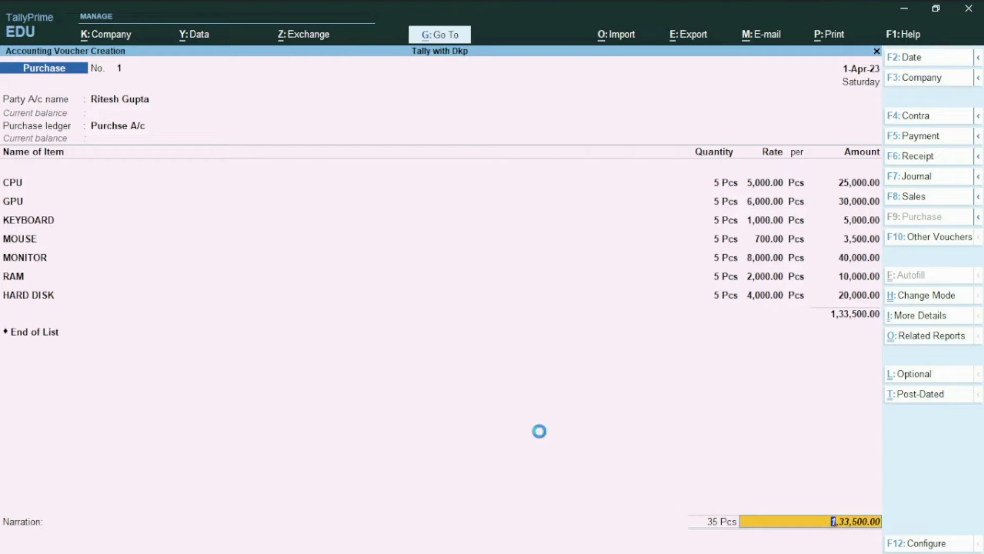
{"action": "key", "text": "Return"}
{"action": "key", "text": "Return"}
{"action": "key", "text": "Return"}
{"action": "key", "text": "Return"}
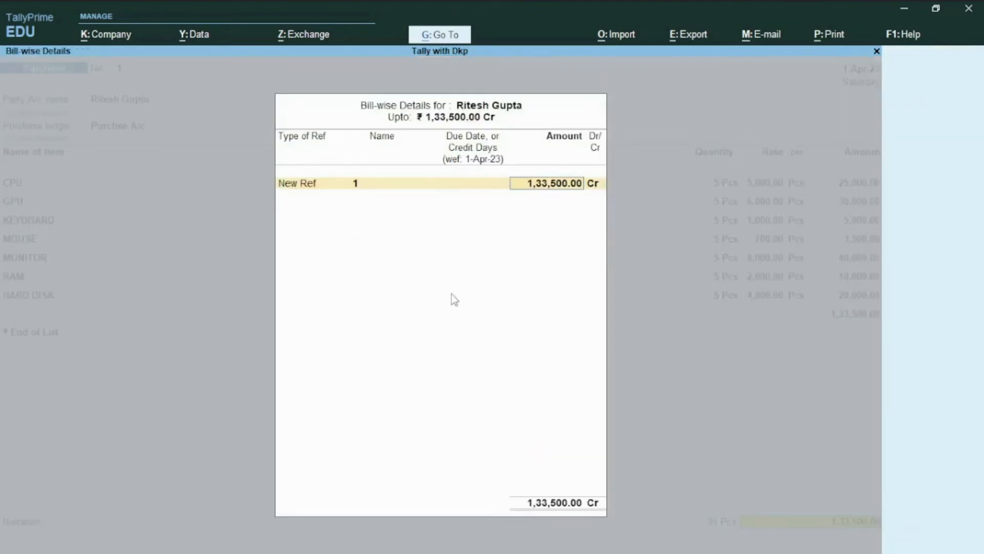
{"action": "key", "text": "Return"}
{"action": "key", "text": "Return"}
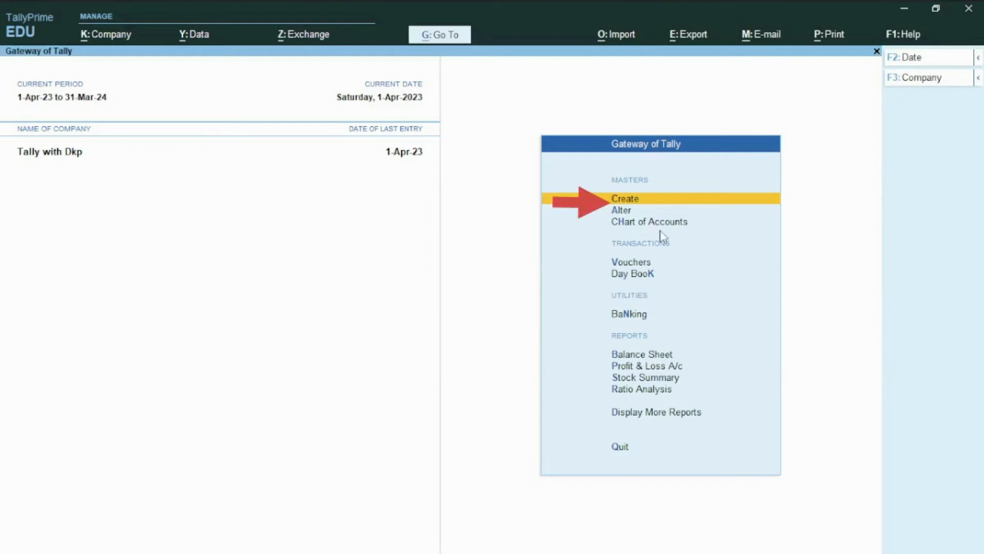
Step: Start creating a new voucher type named MANUFACTURING JOURNAL, leaving the alias empty
{"action": "key", "text": "Return"}
{"action": "key", "text": "Down"}
{"action": "key", "text": "Down"}
{"action": "key", "text": "Down"}
{"action": "key", "text": "Up"}
{"action": "key", "text": "Return"}
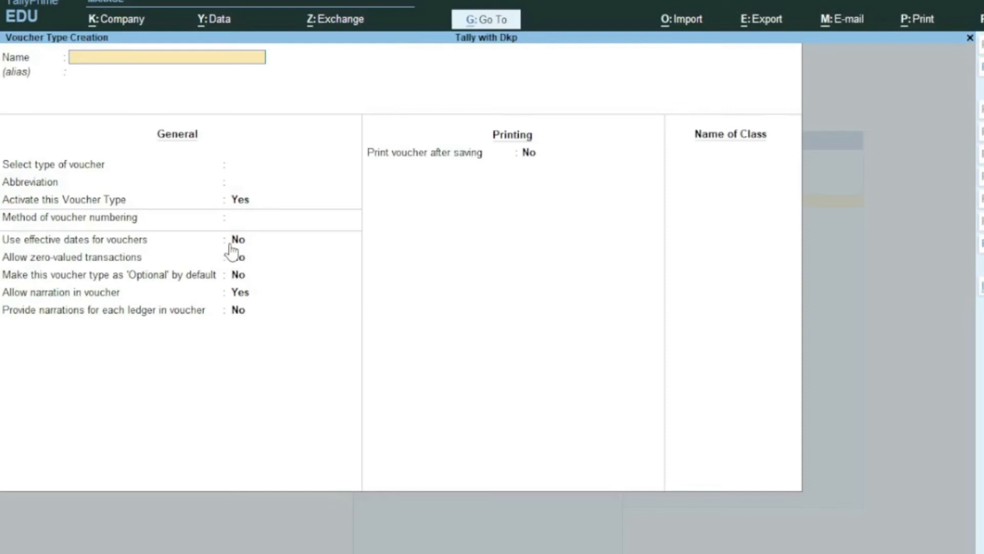
{"action": "type", "text": "MA"}
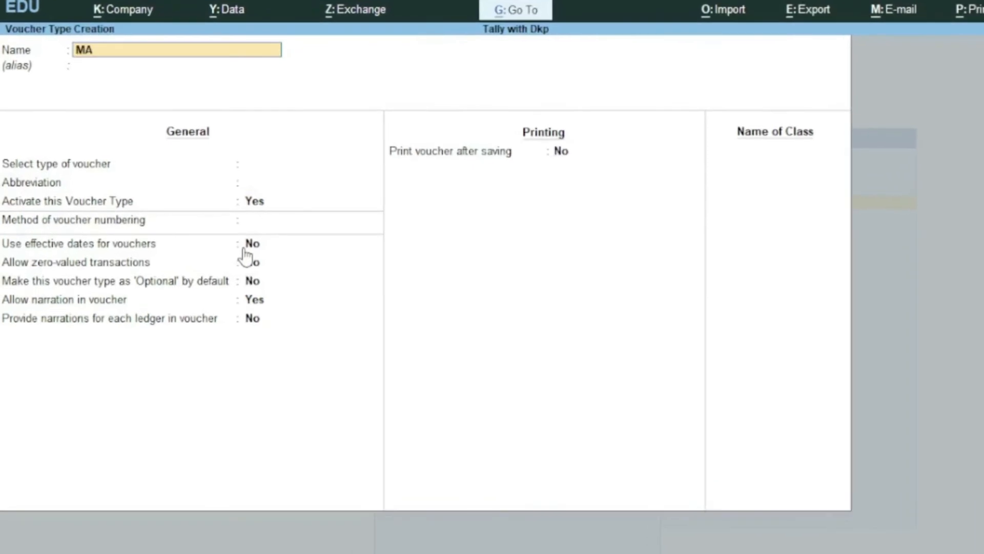
{"action": "type", "text": "NUFACTURING JOURNAL"}
{"action": "key", "text": "Return"}
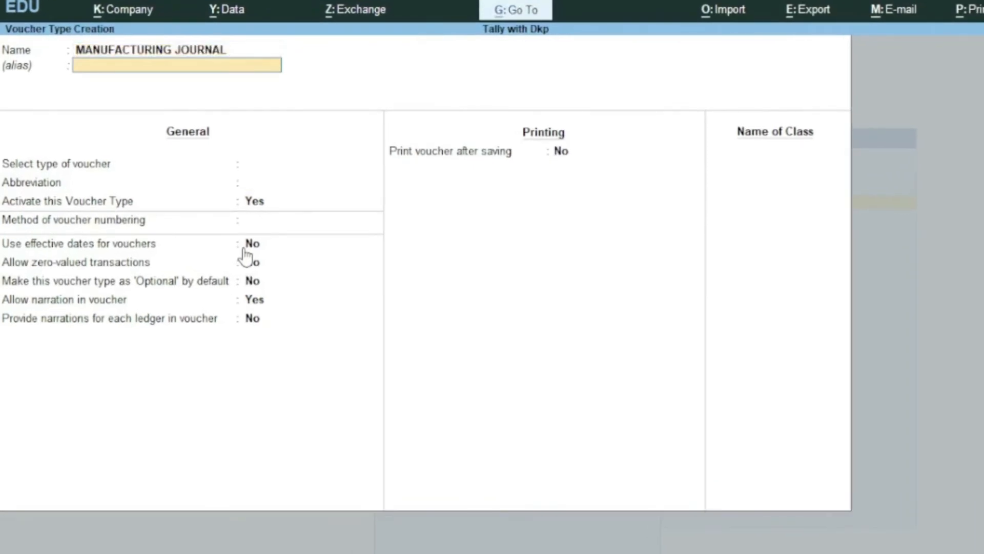
{"action": "key", "text": "Return"}
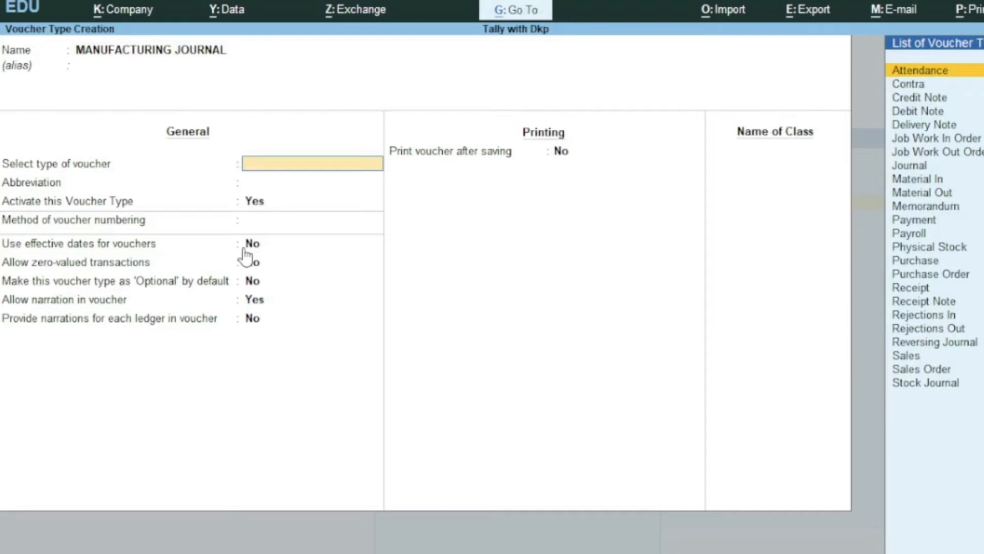
Step: Base the voucher type on Stock Journal, keep its default abbreviation and activation, and set Use as a Manufacturing Journal to Yes
{"action": "type", "text": "S"}
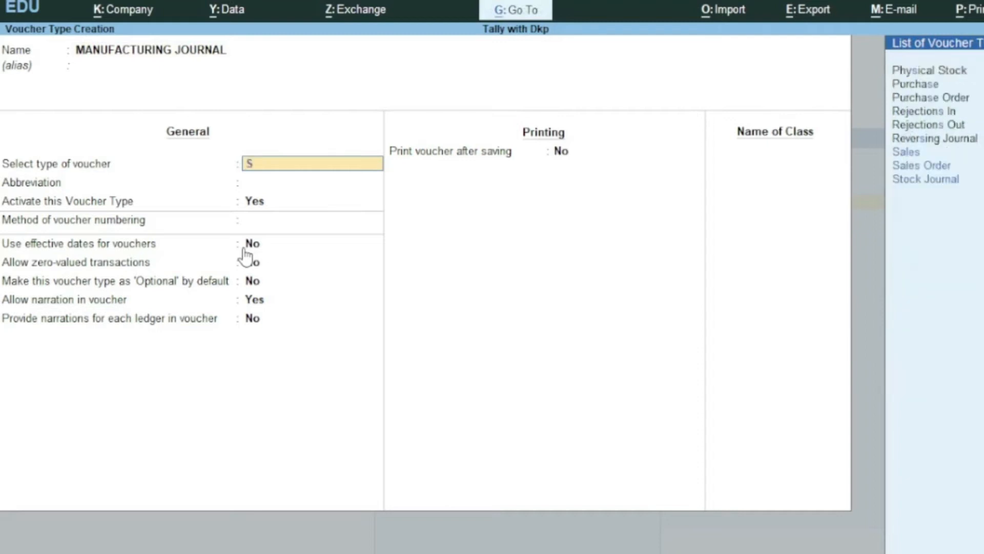
{"action": "type", "text": "TO"}
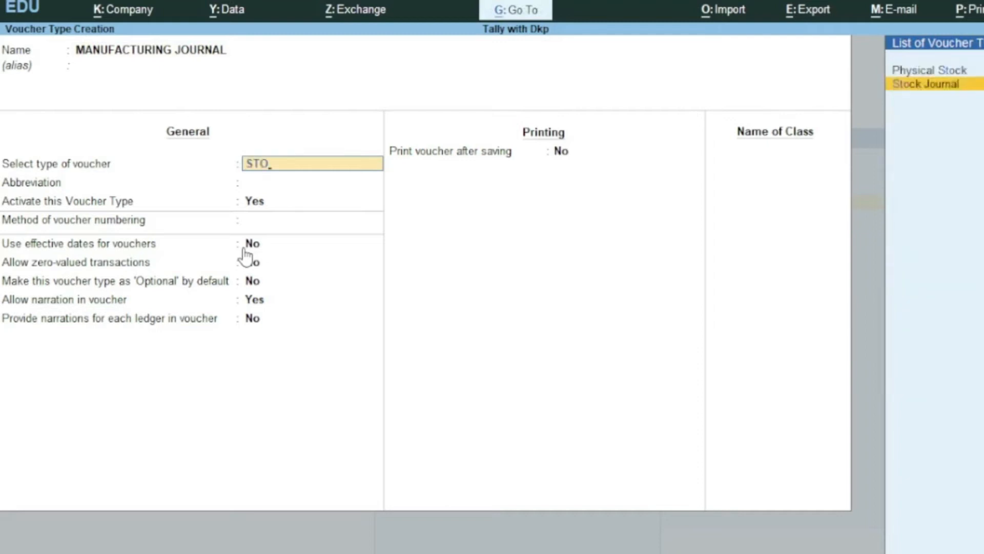
{"action": "key", "text": "Return"}
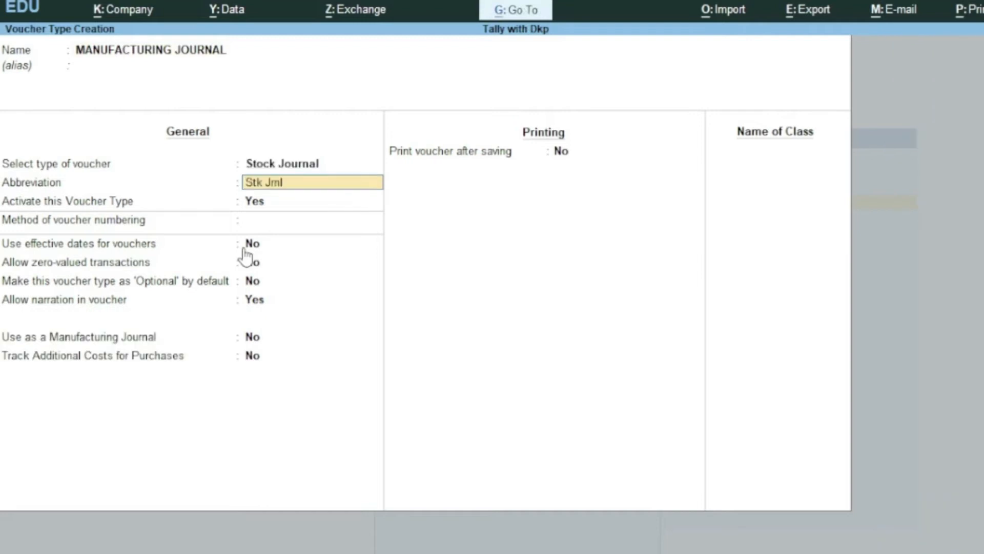
{"action": "key", "text": "Return"}
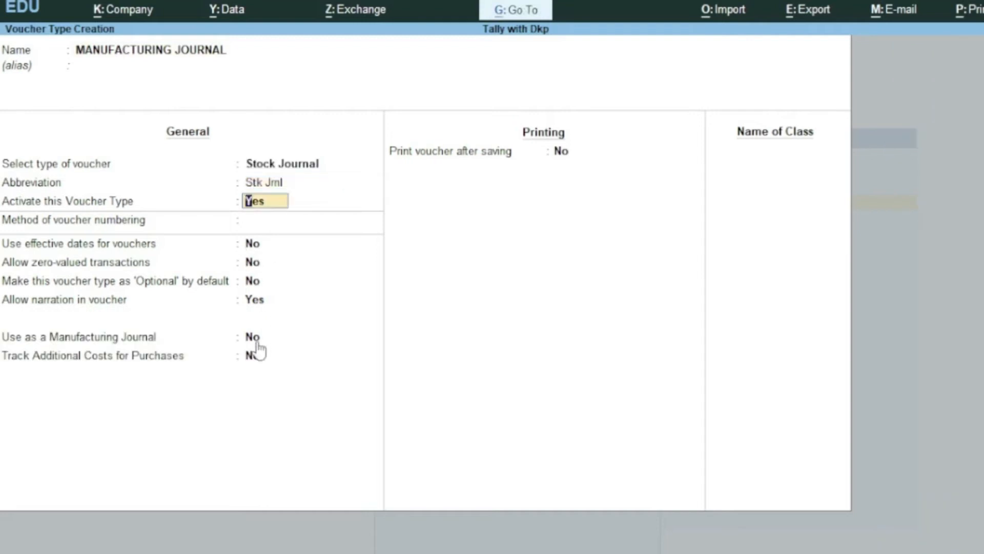
{"action": "key", "text": "Return"}
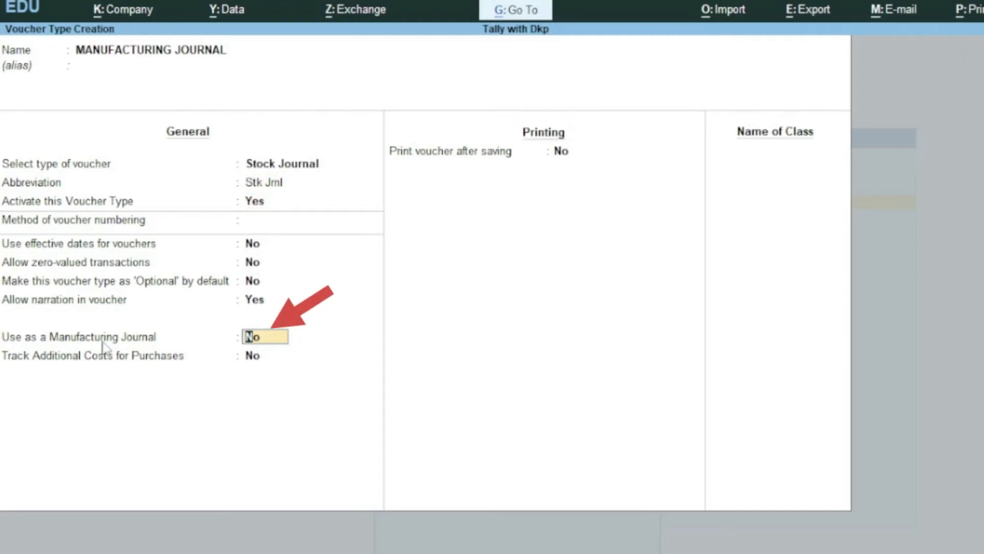
{"action": "type", "text": "y"}
{"action": "key", "text": "Return"}
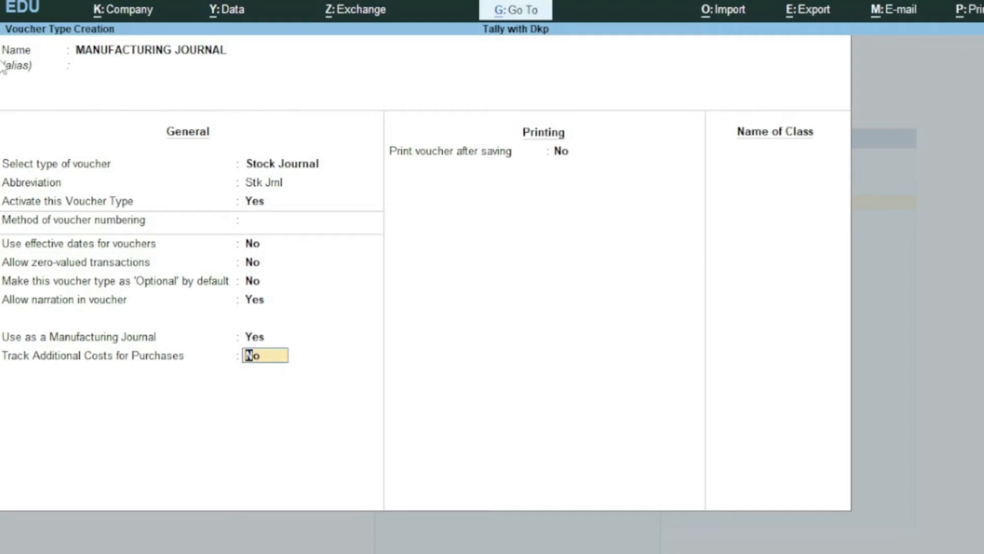
Step: Recheck the voucher type's name and its Stock Journal selection, and save the MANUFACTURING JOURNAL voucher type
{"action": "left_click", "coordinate": [137, 54]}
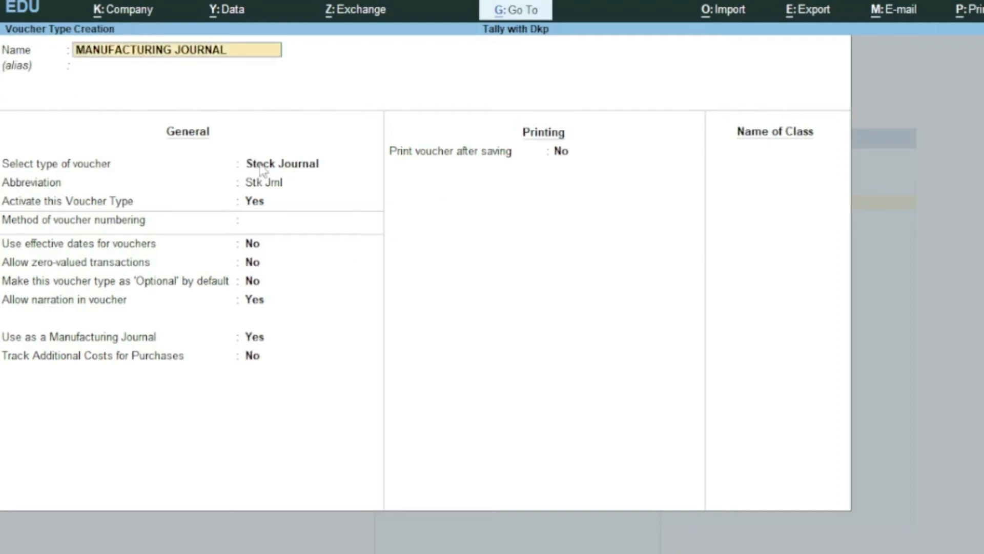
{"action": "left_click", "coordinate": [263, 165]}
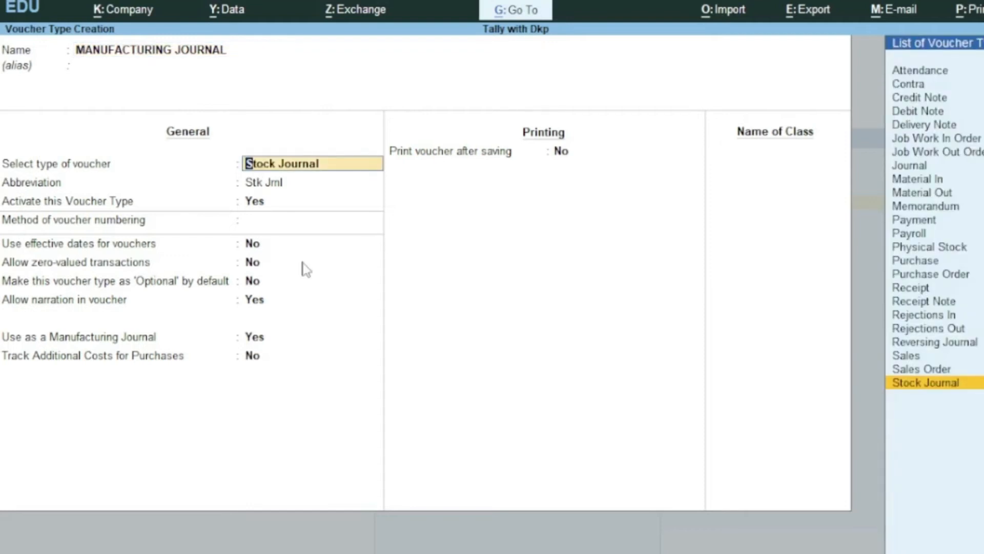
{"action": "key", "text": "Return"}
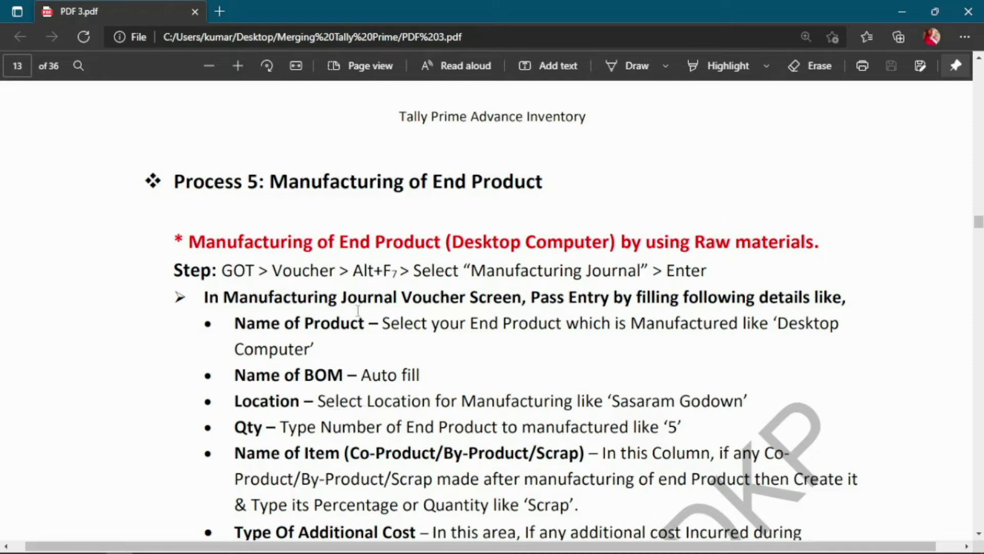
Step: Switch from the PDF back to TallyPrime and open a new voucher of type MANUFACTURING JOURNAL
{"action": "key", "text": "alt+Tab"}
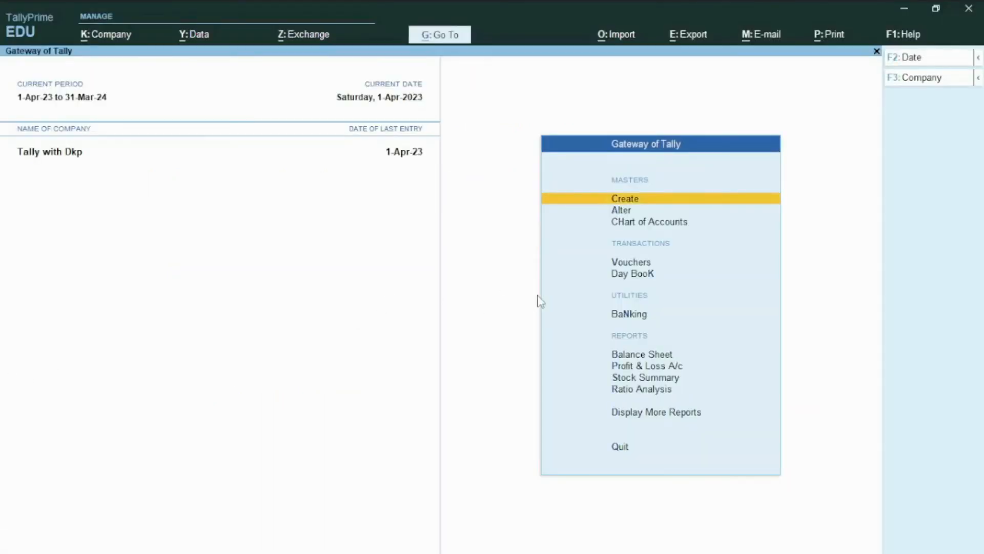
{"action": "key", "text": "Down"}
{"action": "key", "text": "Down"}
{"action": "key", "text": "Down"}
{"action": "key", "text": "Return"}
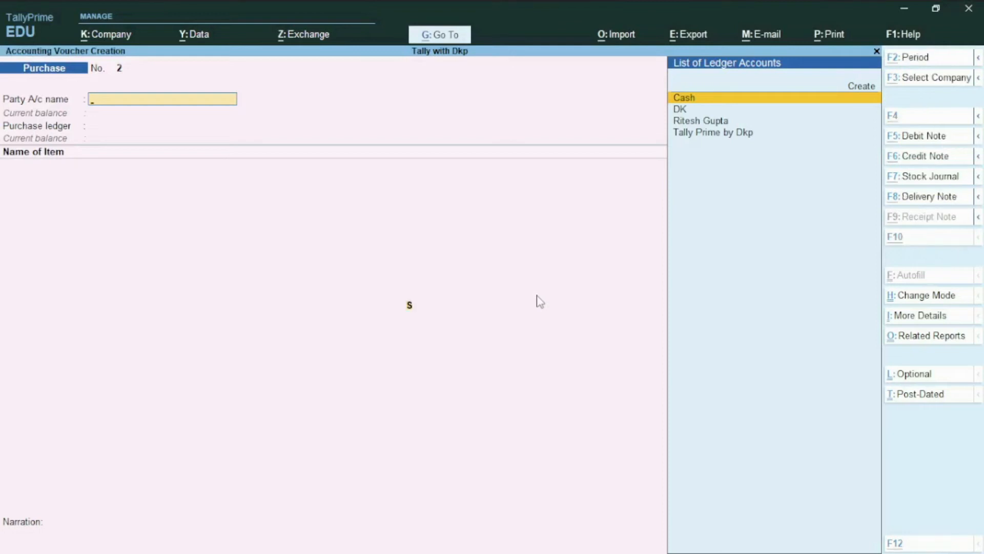
{"action": "key", "text": "alt+F7"}
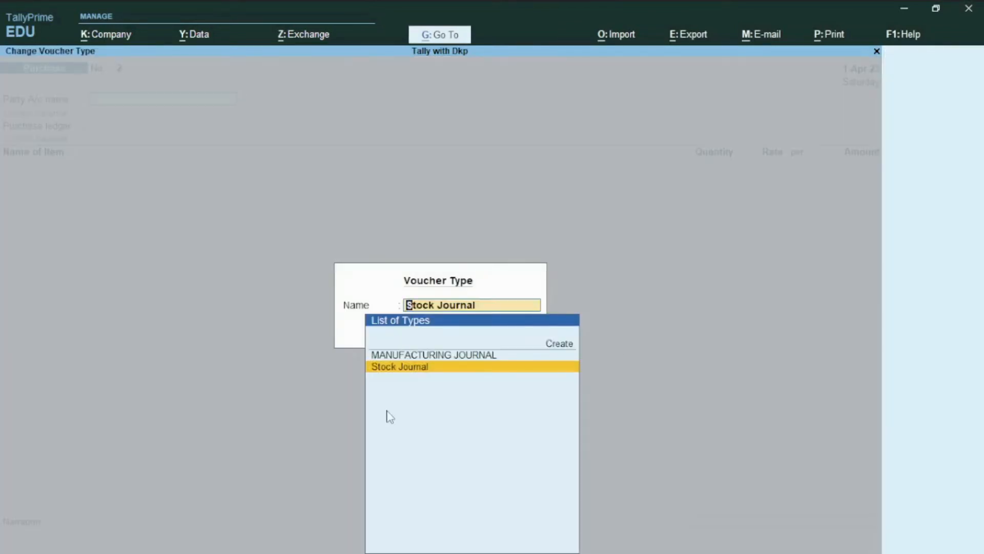
{"action": "key", "text": "Up"}
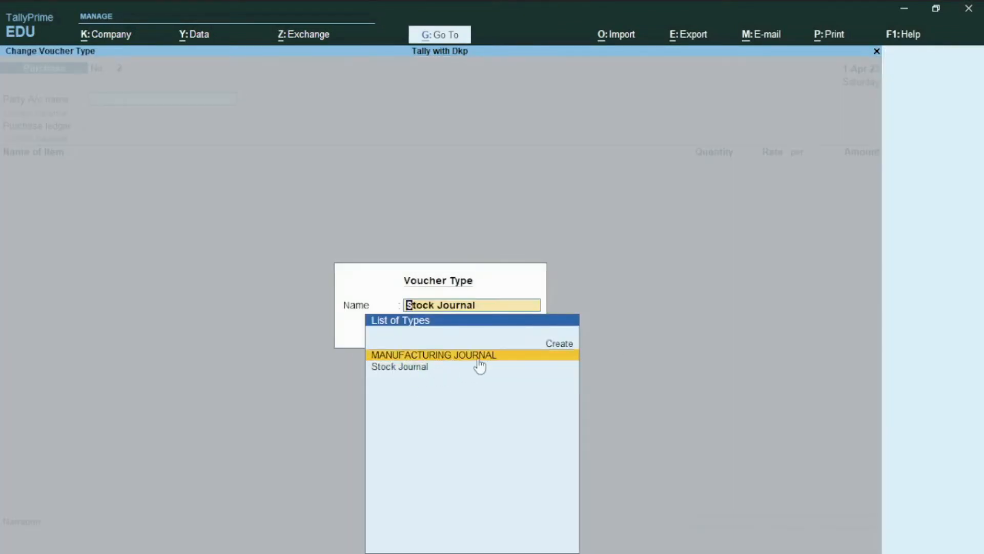
{"action": "left_click", "coordinate": [489, 356]}
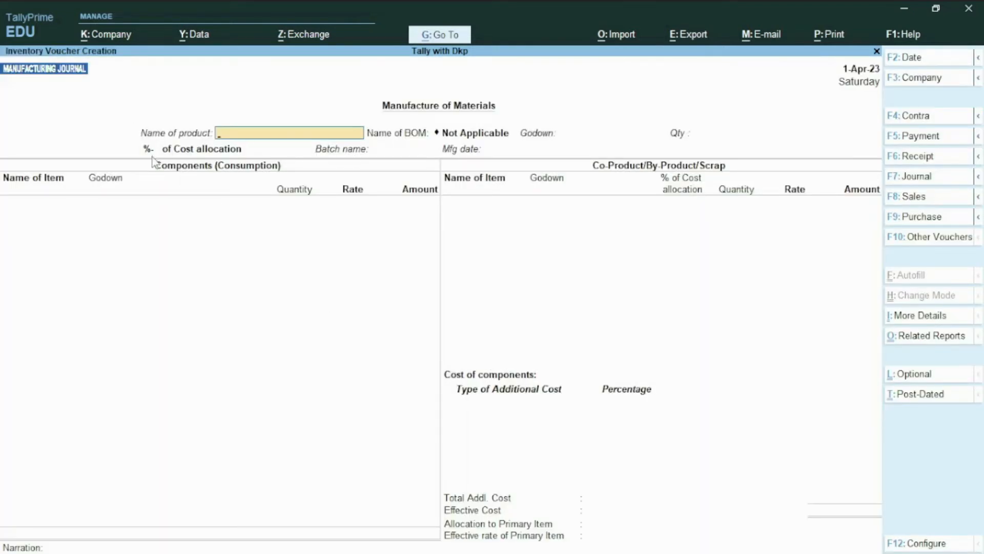
Step: Set the manufactured product to DESKTOP COMPUTER with its BOM, the godown to SASARAM GODOWN and the quantity to 5 Pcs
{"action": "type", "text": "DES"}
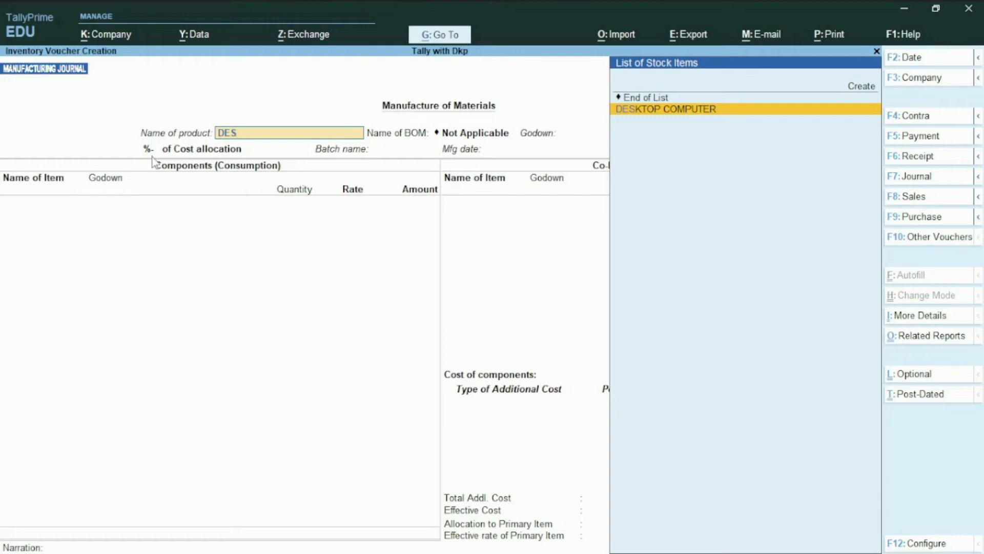
{"action": "key", "text": "Return"}
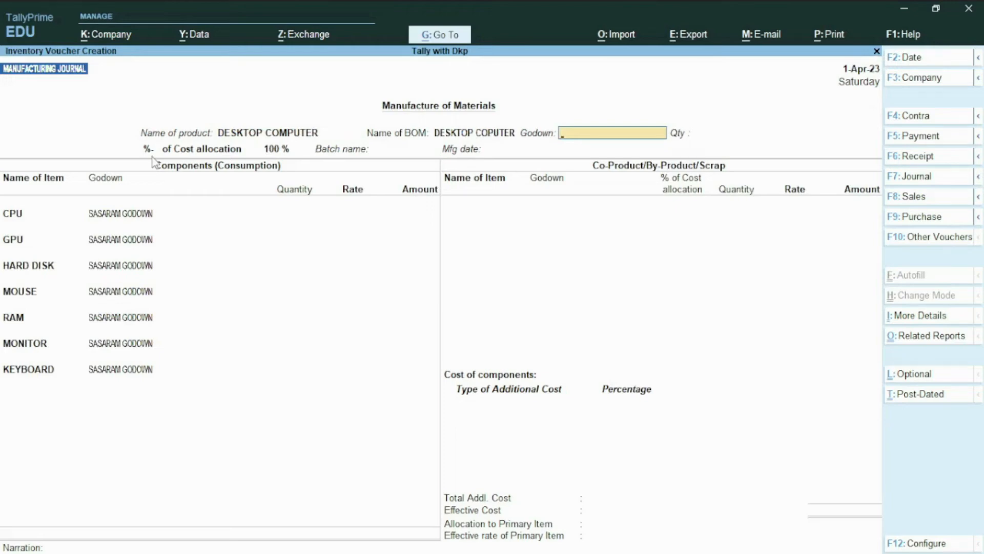
{"action": "type", "text": "SA"}
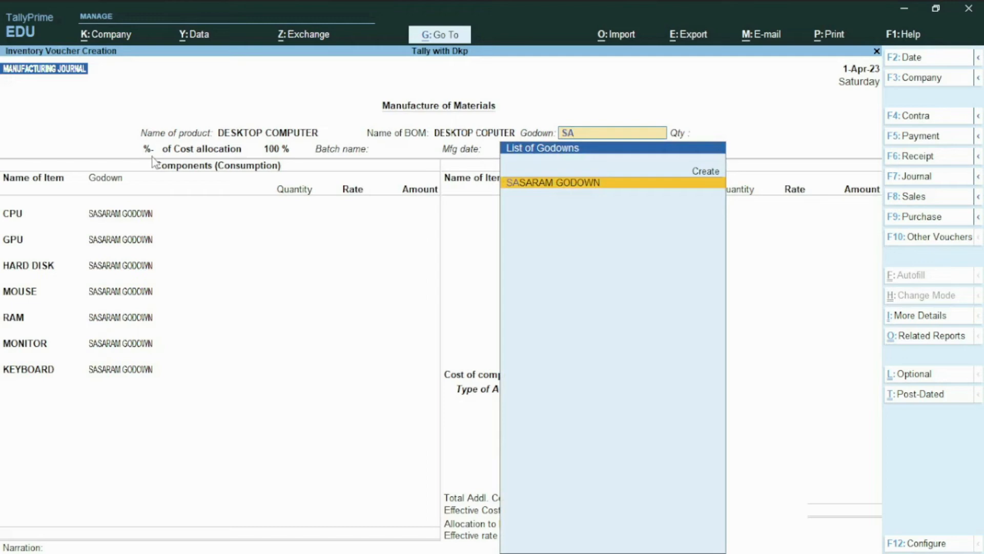
{"action": "key", "text": "Return"}
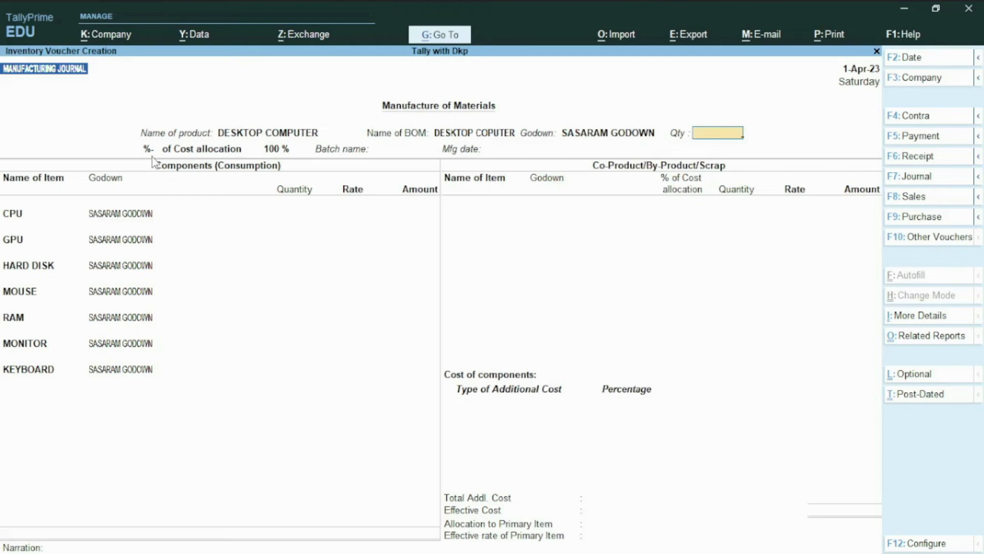
{"action": "type", "text": "5"}
{"action": "key", "text": "Return"}
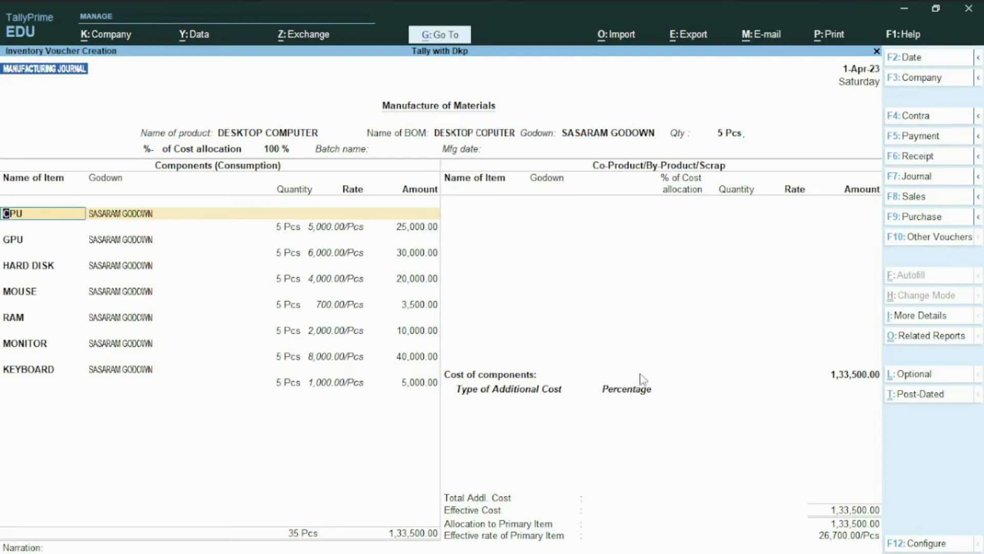
Step: Accept the BOM-filled godown, quantity, rate and amount for every component from CPU to KEYBOARD, and proceed to the additional cost entry
{"action": "key", "text": "ctrl"}
{"action": "key", "text": "Return"}
{"action": "key", "text": "Return"}
{"action": "key", "text": "Return"}
{"action": "key", "text": "Return"}
{"action": "key", "text": "Return"}
{"action": "key", "text": "Return"}
{"action": "key", "text": "Return"}
{"action": "key", "text": "Return"}
{"action": "key", "text": "Return"}
{"action": "key", "text": "Return"}
{"action": "key", "text": "Return"}
{"action": "key", "text": "Return"}
{"action": "key", "text": "Return"}
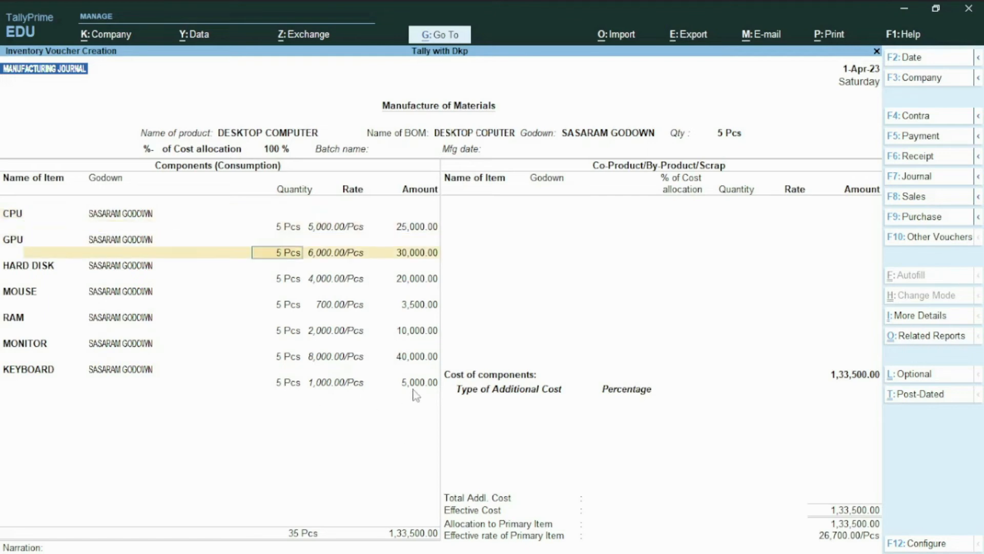
{"action": "key", "text": "Return"}
{"action": "key", "text": "Return"}
{"action": "key", "text": "Return"}
{"action": "key", "text": "Return"}
{"action": "key", "text": "Return"}
{"action": "key", "text": "Return"}
{"action": "key", "text": "Return"}
{"action": "key", "text": "Return"}
{"action": "key", "text": "Return"}
{"action": "key", "text": "Return"}
{"action": "key", "text": "Return"}
{"action": "key", "text": "Return"}
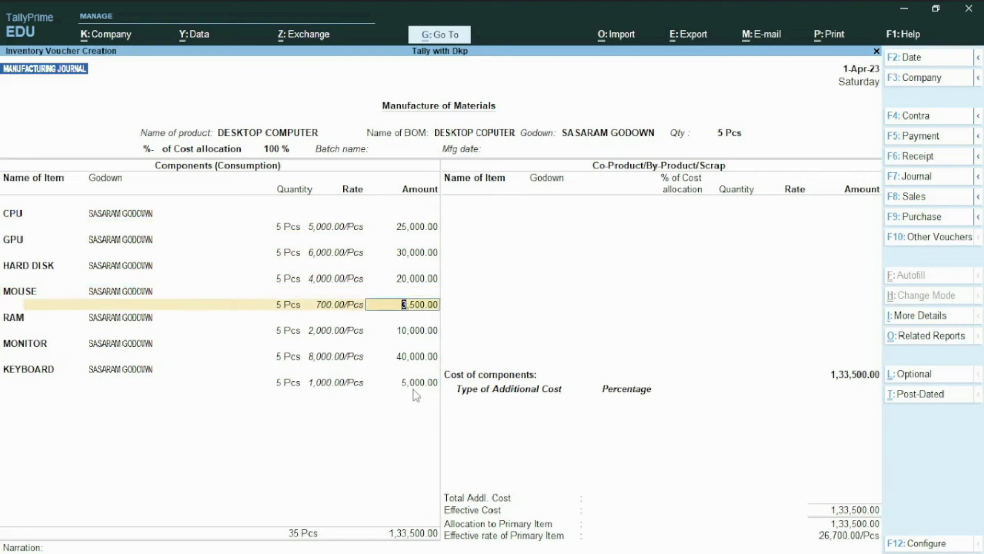
{"action": "key", "text": "Return"}
{"action": "key", "text": "Return"}
{"action": "key", "text": "Return"}
{"action": "key", "text": "Return"}
{"action": "key", "text": "Return"}
{"action": "key", "text": "Return"}
{"action": "key", "text": "Return"}
{"action": "key", "text": "Return"}
{"action": "key", "text": "Return"}
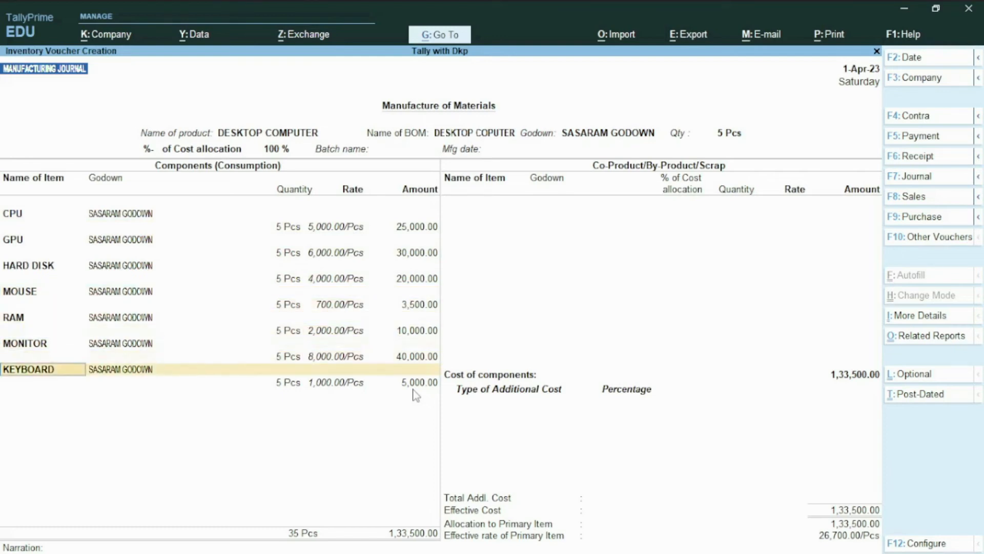
{"action": "key", "text": "Return"}
{"action": "key", "text": "Return"}
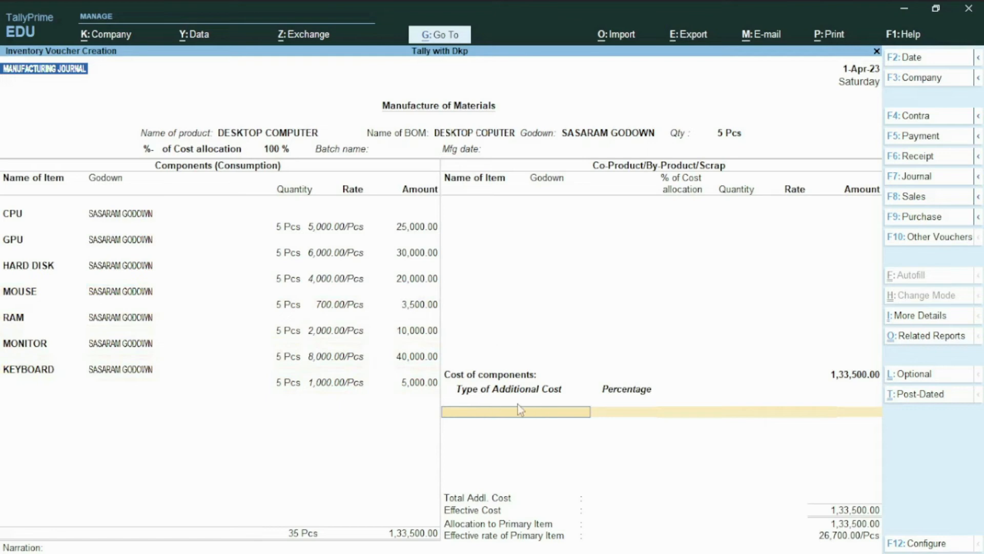
Step: Start creating a new ledger named PACKING CHARGE from the additional cost line, leaving the alias empty
{"action": "key", "text": "ctrl"}
{"action": "key", "text": "alt+c"}
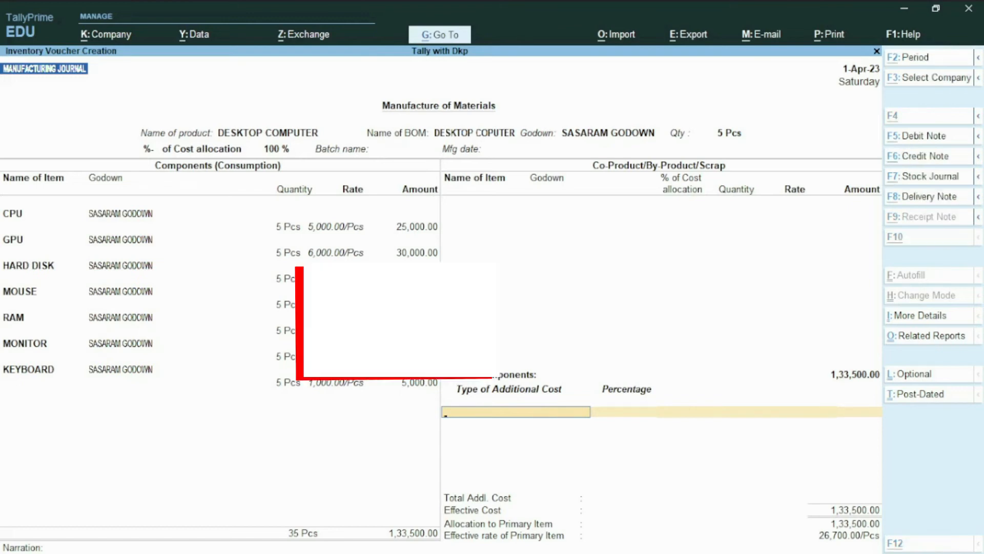
{"action": "type", "text": "PACKING"}
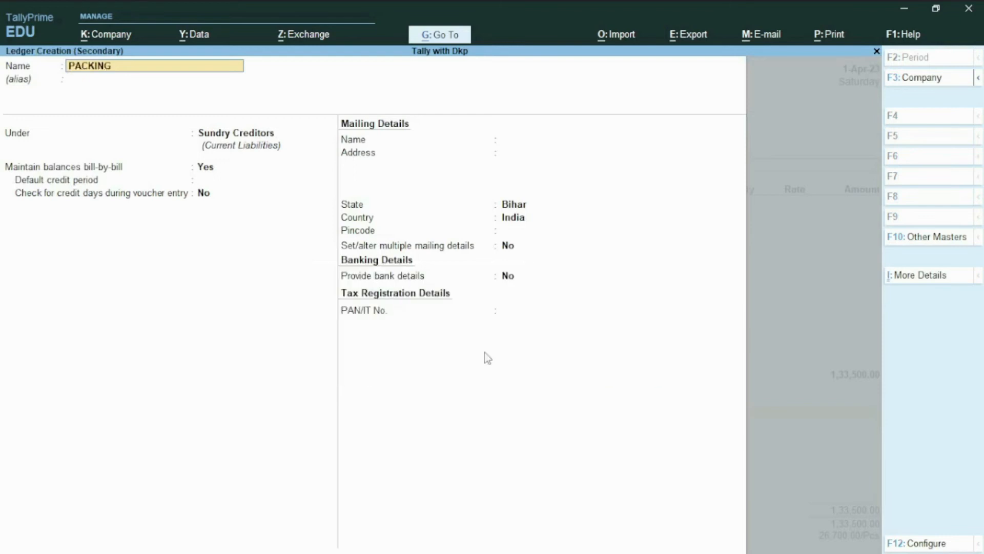
{"action": "type", "text": " CHARGE"}
{"action": "key", "text": "Return"}
{"action": "key", "text": "Return"}
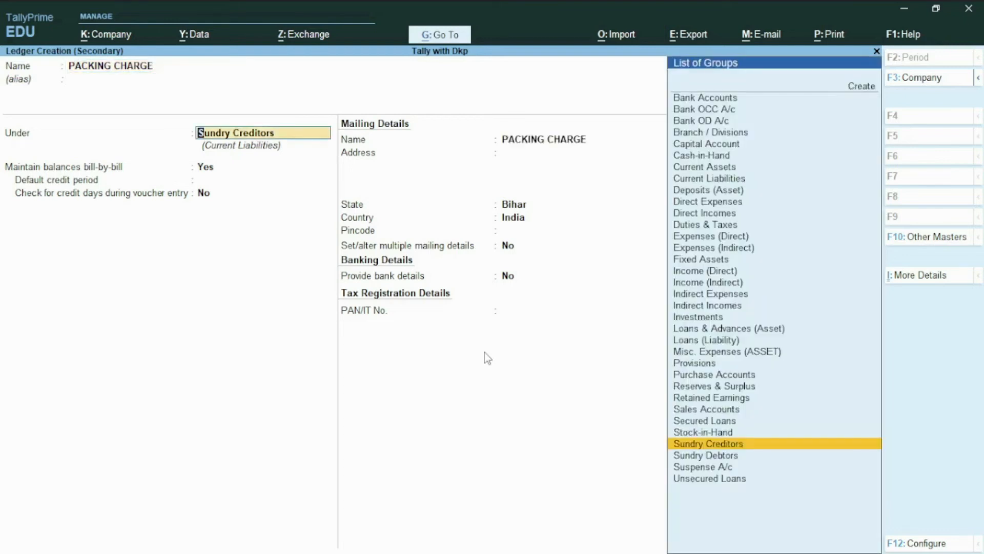
Step: Place the ledger under Direct Expenses, keep its type Not Applicable, set appropriation to Appropriate by Qty, and save it
{"action": "type", "text": "DIR"}
{"action": "key", "text": "Down"}
{"action": "key", "text": "Down"}
{"action": "key", "text": "Return"}
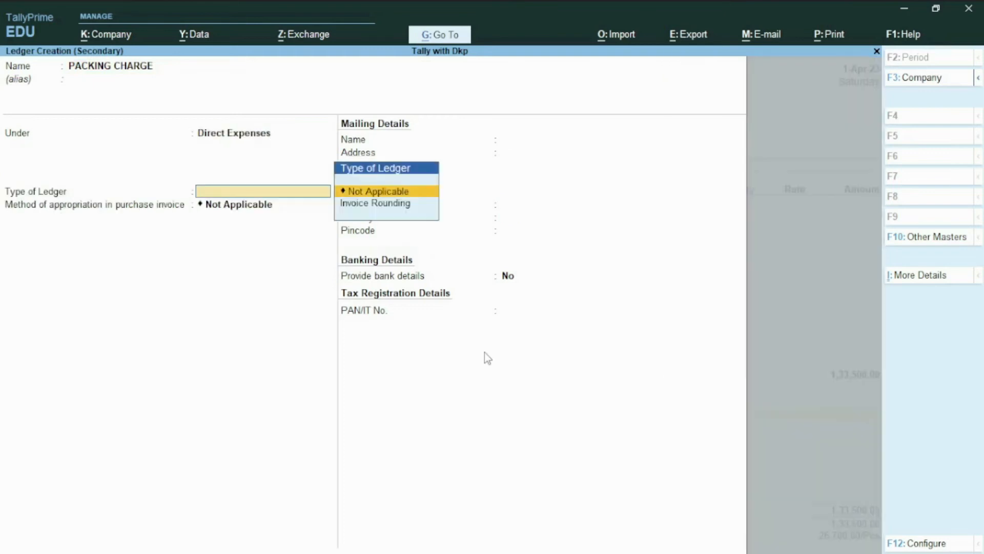
{"action": "key", "text": "Return"}
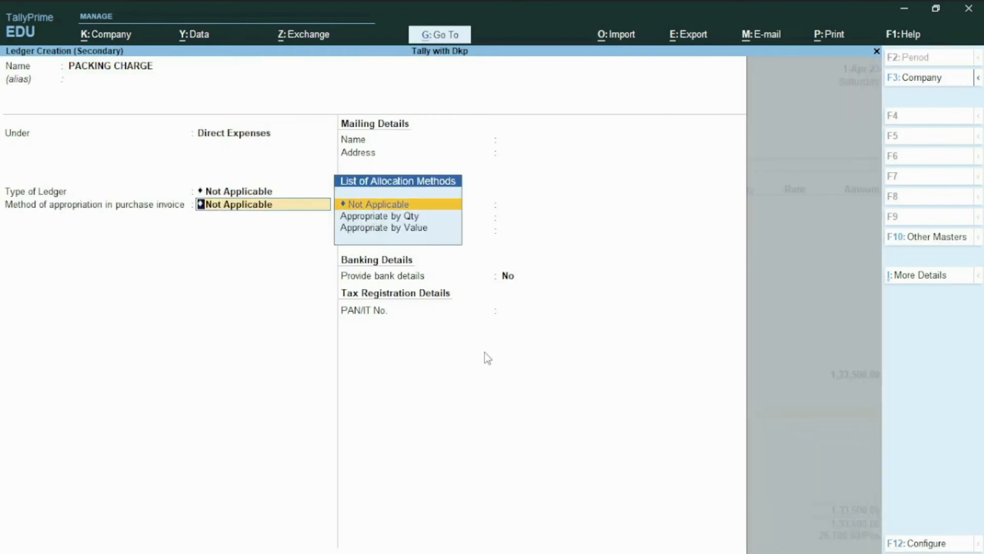
{"action": "key", "text": "Down"}
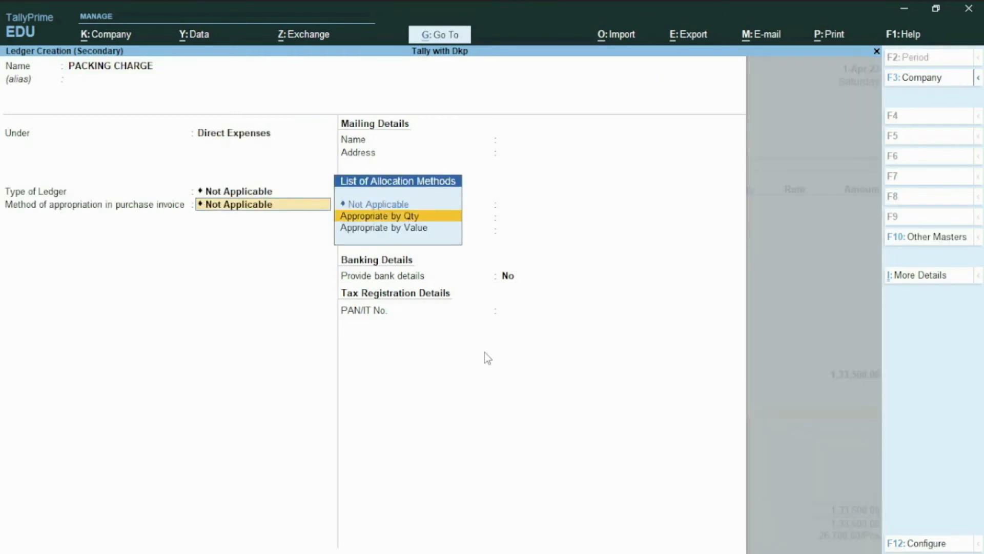
{"action": "key", "text": "Return"}
{"action": "key", "text": "ctrl"}
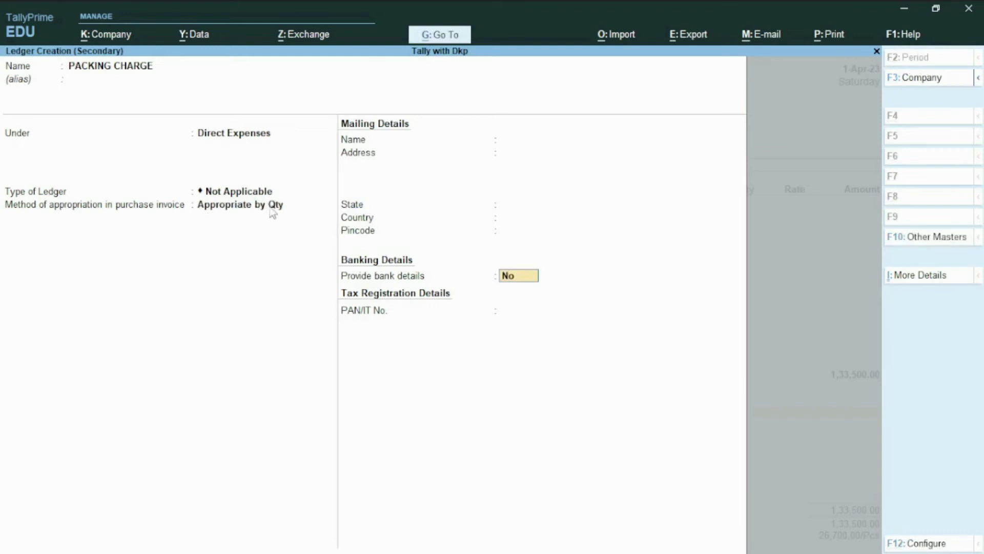
{"action": "key", "text": "ctrl"}
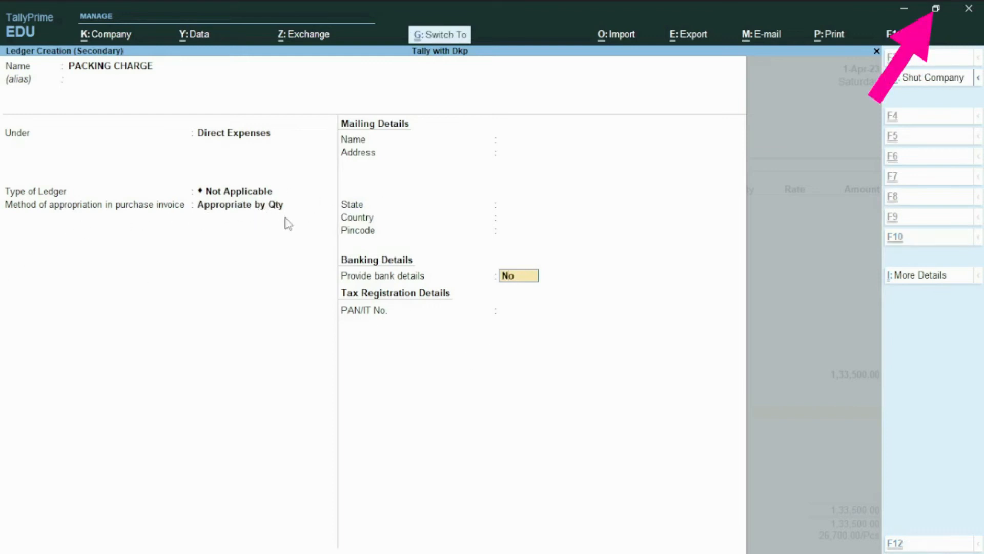
{"action": "key", "text": "ctrl+a"}
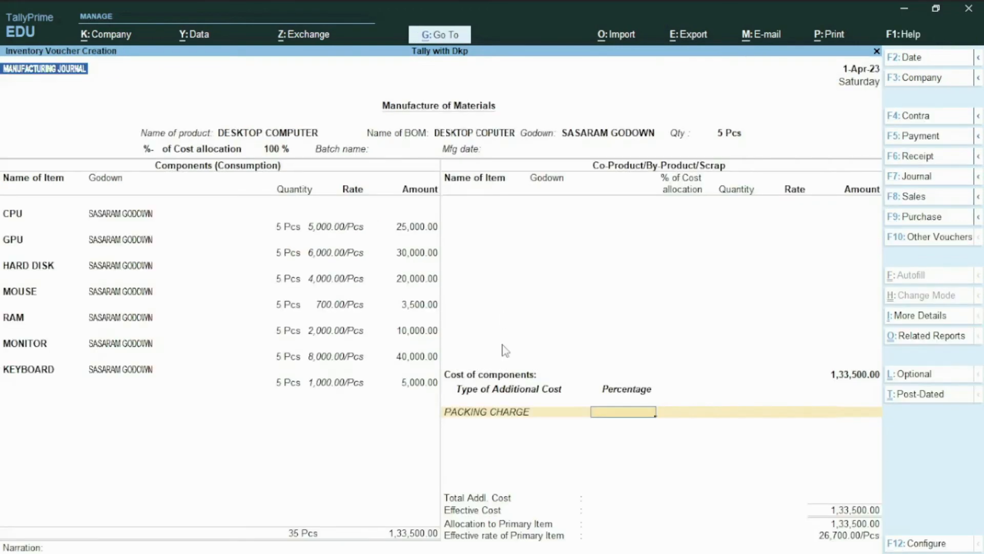
Step: Set the PACKING CHARGE amount to 500 without a percentage, and save the manufacturing voucher without a narration
{"action": "key", "text": "Return"}
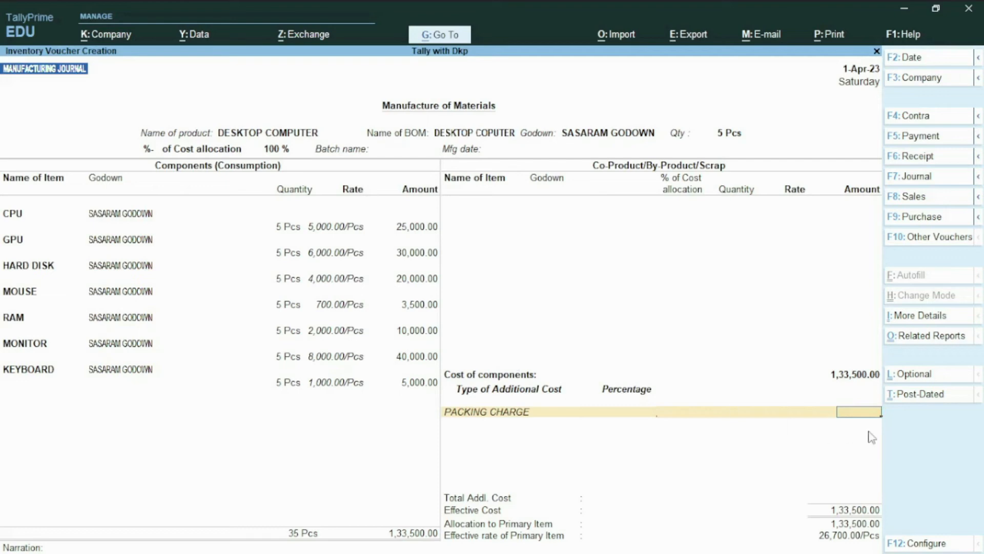
{"action": "type", "text": "500"}
{"action": "key", "text": "Return"}
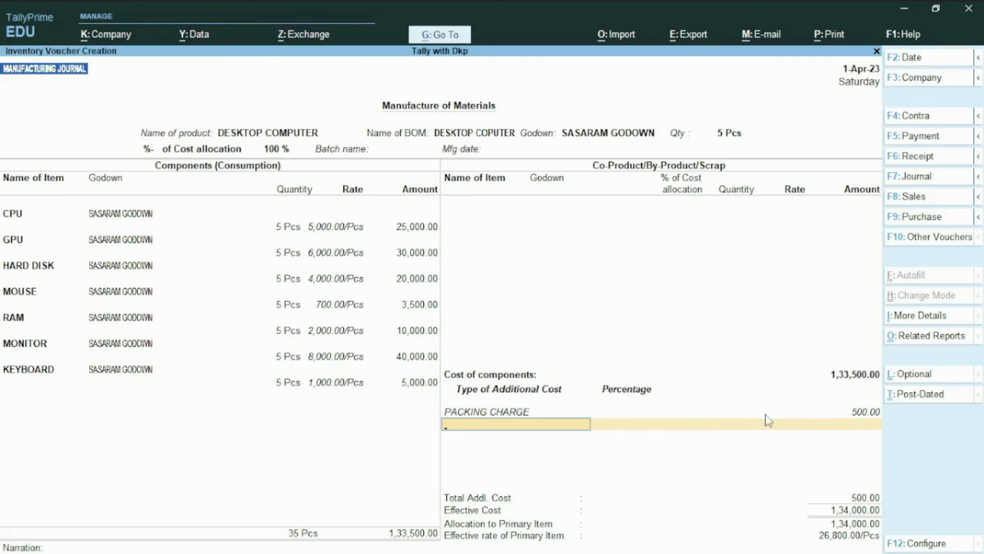
{"action": "key", "text": "Return"}
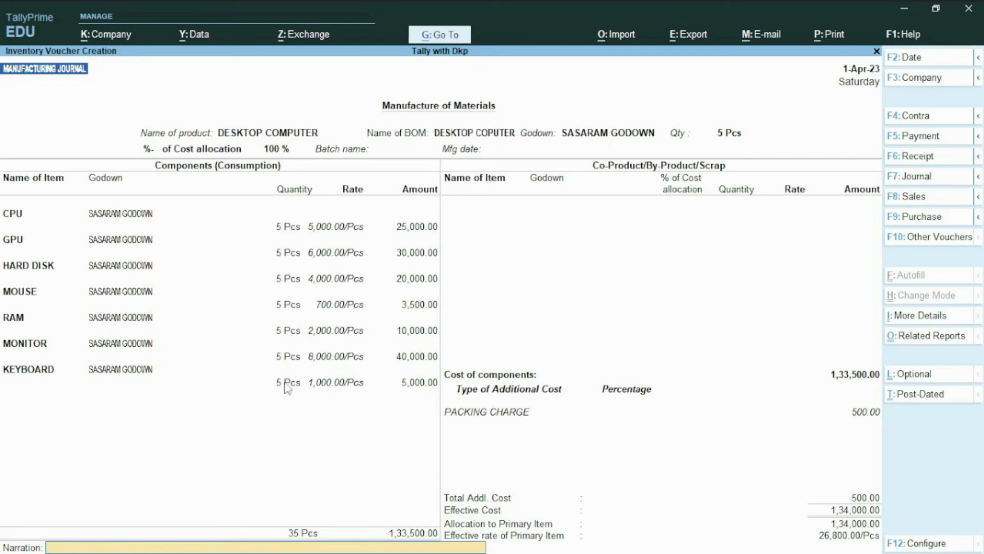
{"action": "key", "text": "ctrl"}
{"action": "key", "text": "Return"}
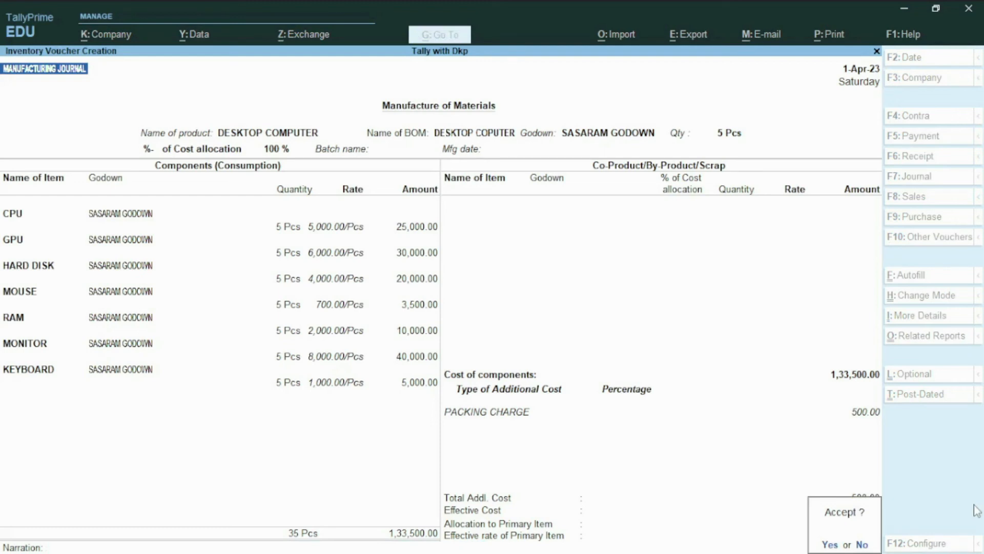
{"action": "key", "text": "y"}
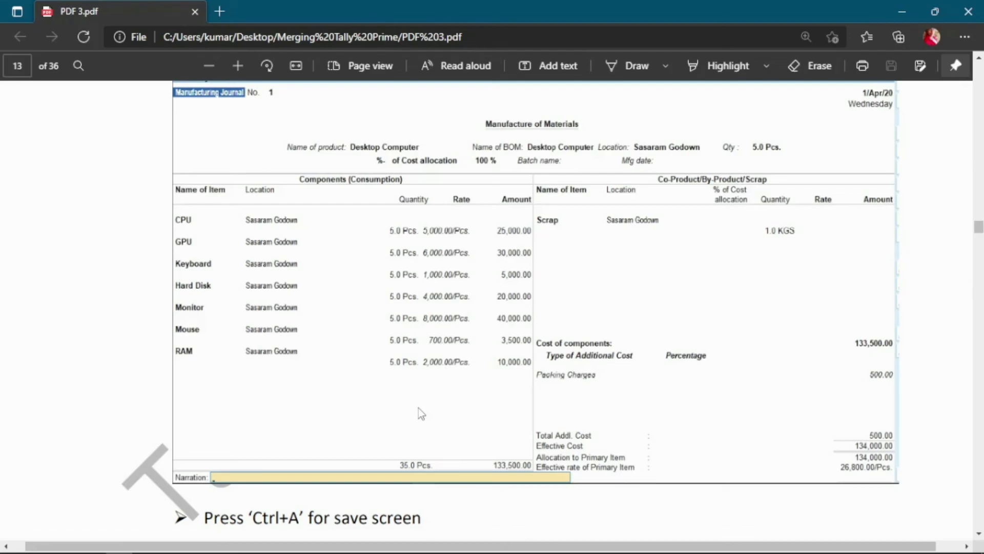
Step: Switch from the PDF back to TallyPrime and examine the closing stock of the ELECTRONICS PARTS group in the Stock Summary
{"action": "key", "text": "alt+Tab"}
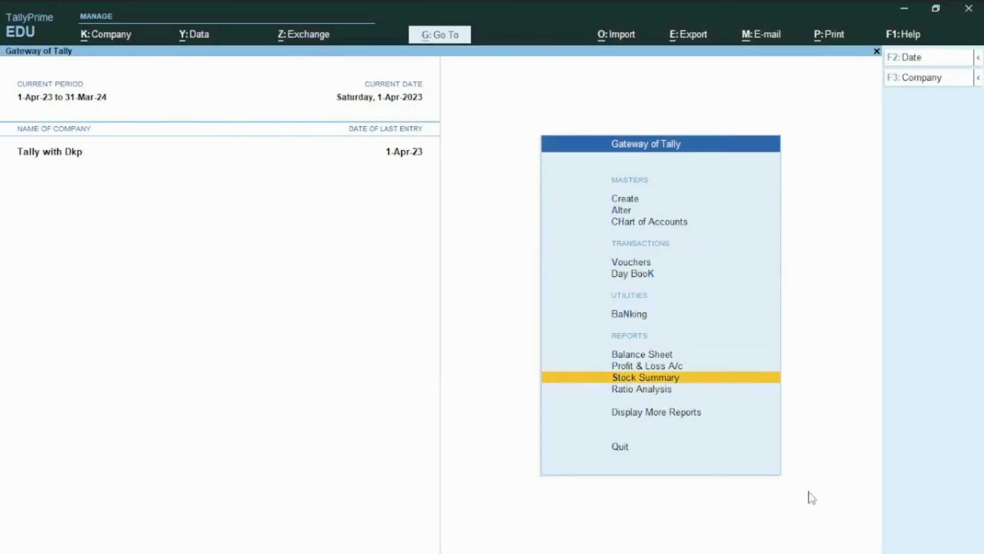
{"action": "key", "text": "Return"}
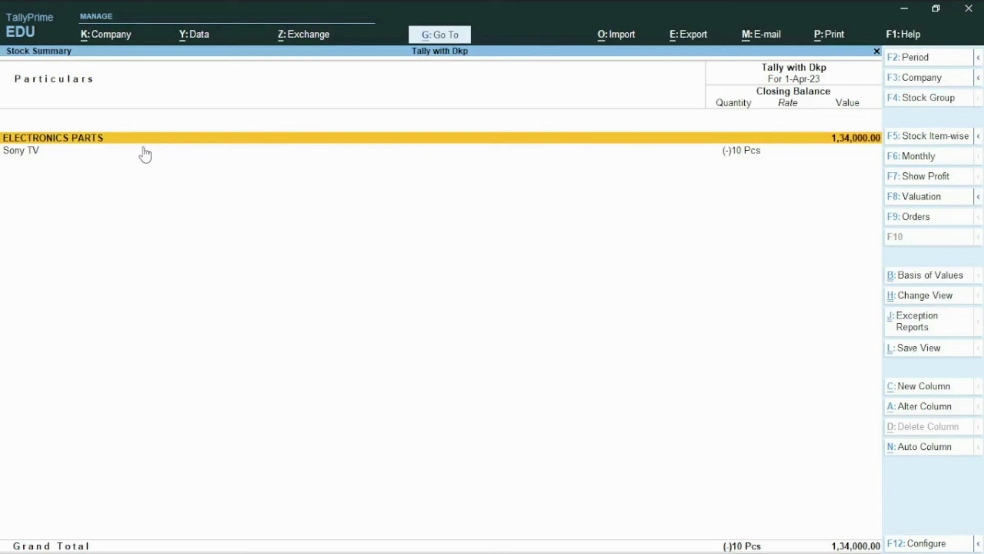
{"action": "key", "text": "Return"}
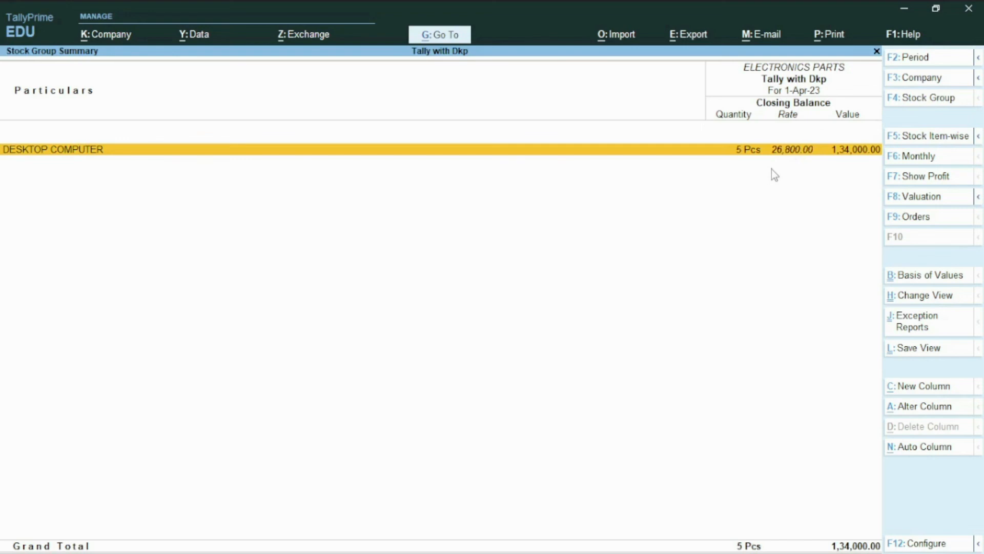
{"action": "key", "text": "Escape"}
{"action": "key", "text": "Escape"}
{"action": "key", "text": "Escape"}
{"action": "key", "text": "Escape"}
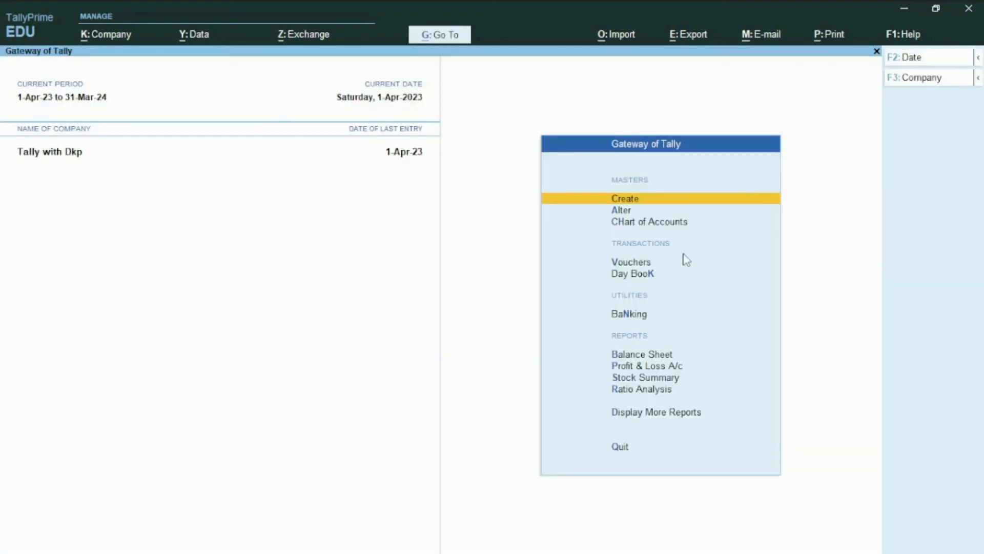
Step: Open a new Sales voucher with DK as the party account and Sale Account as the sales ledger
{"action": "left_click", "coordinate": [681, 267]}
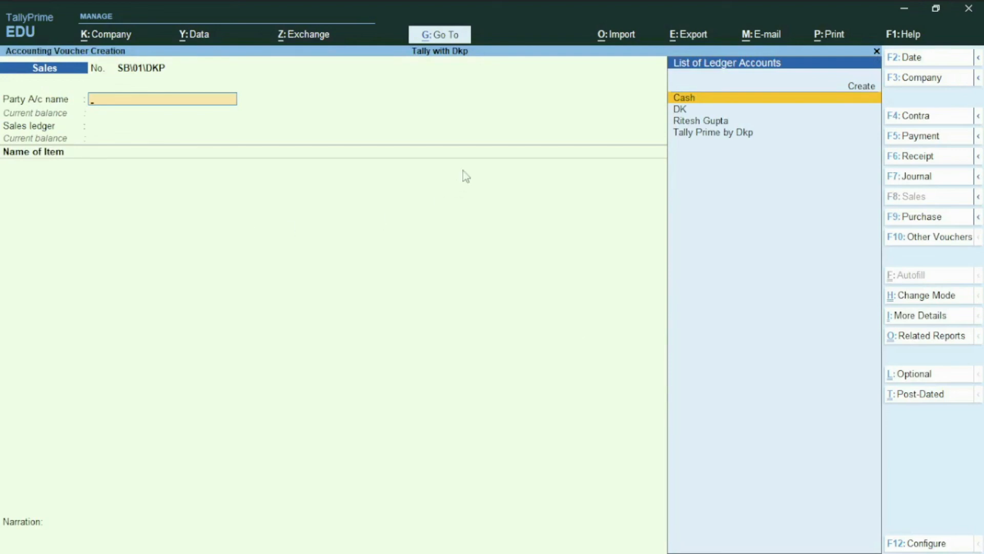
{"action": "key", "text": "Down"}
{"action": "key", "text": "Down"}
{"action": "key", "text": "Down"}
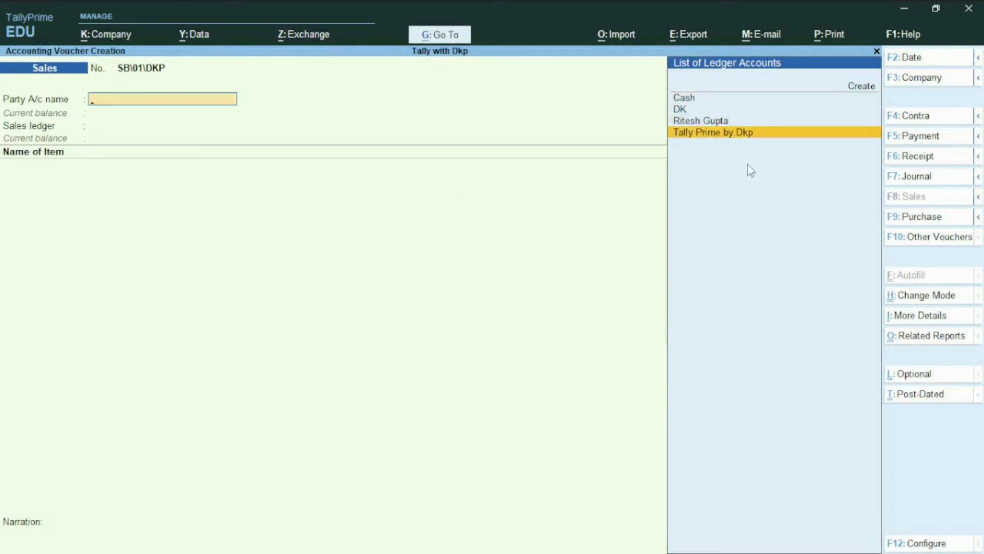
{"action": "scroll", "coordinate": [746, 164], "scroll_direction": "up", "scroll_amount": 2}
{"action": "left_click", "coordinate": [745, 165]}
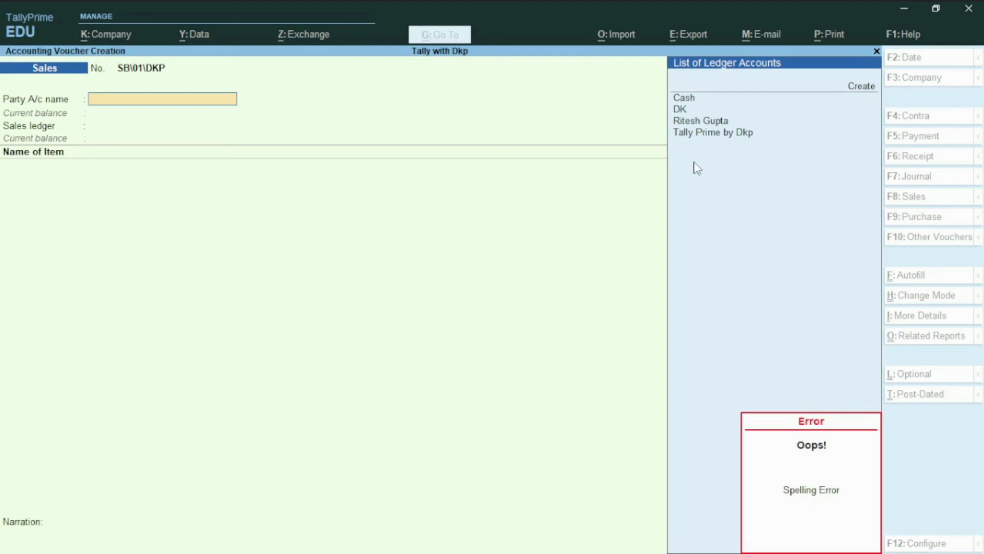
{"action": "type", "text": "DK"}
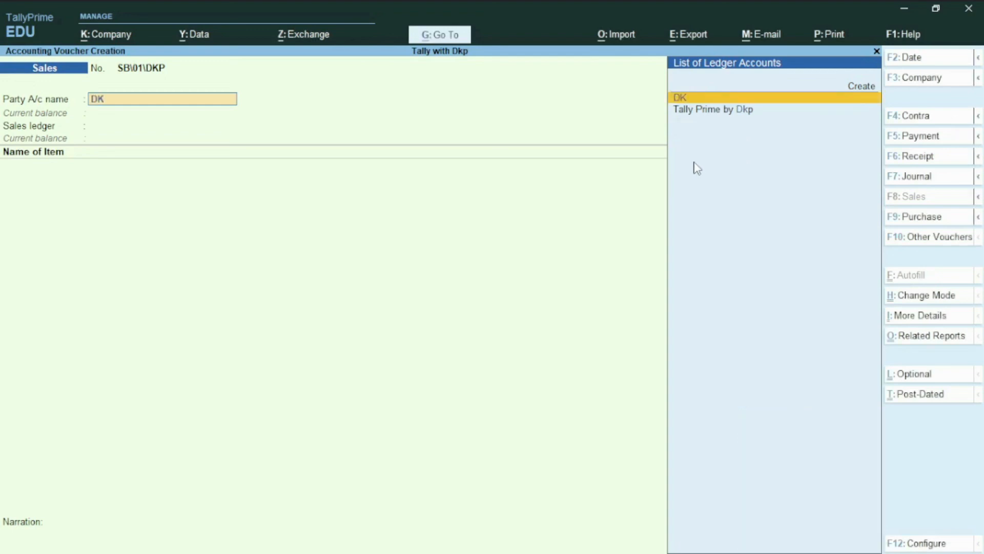
{"action": "key", "text": "Return"}
{"action": "key", "text": "ctrl+a"}
{"action": "key", "text": "ctrl+a"}
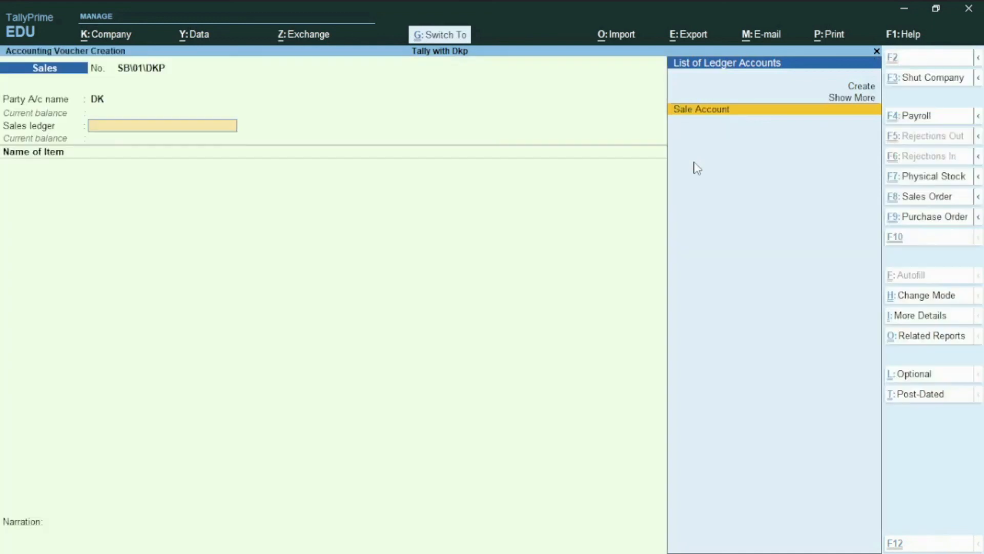
{"action": "key", "text": "Return"}
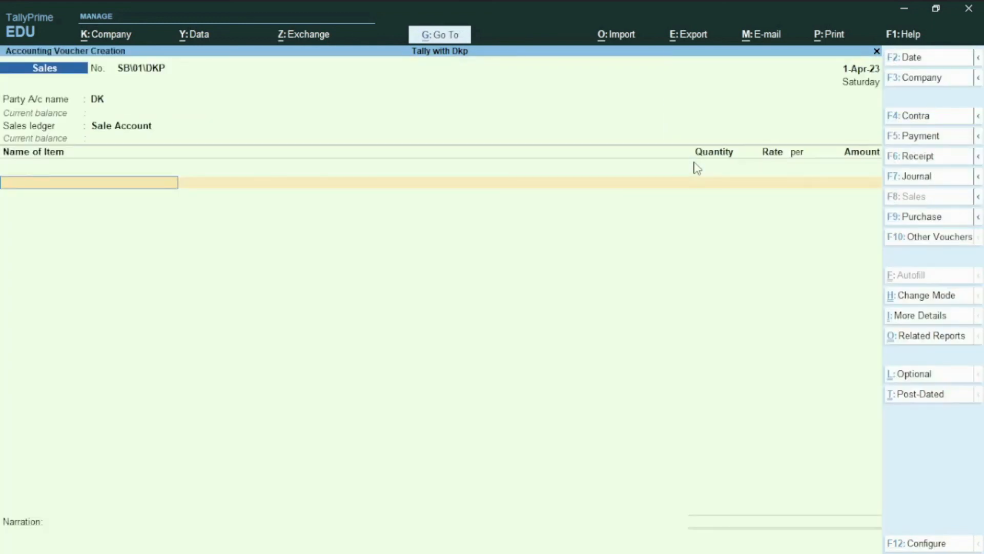
Step: Add DESKTOP COMPUTER as the item sold, with its tracking number and order number left Not Applicable
{"action": "type", "text": "DE"}
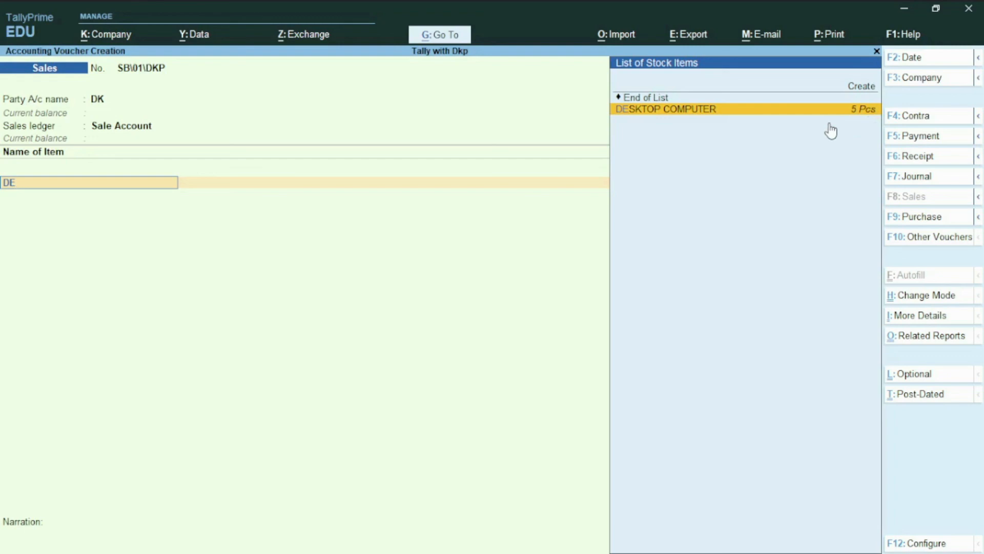
{"action": "key", "text": "Return"}
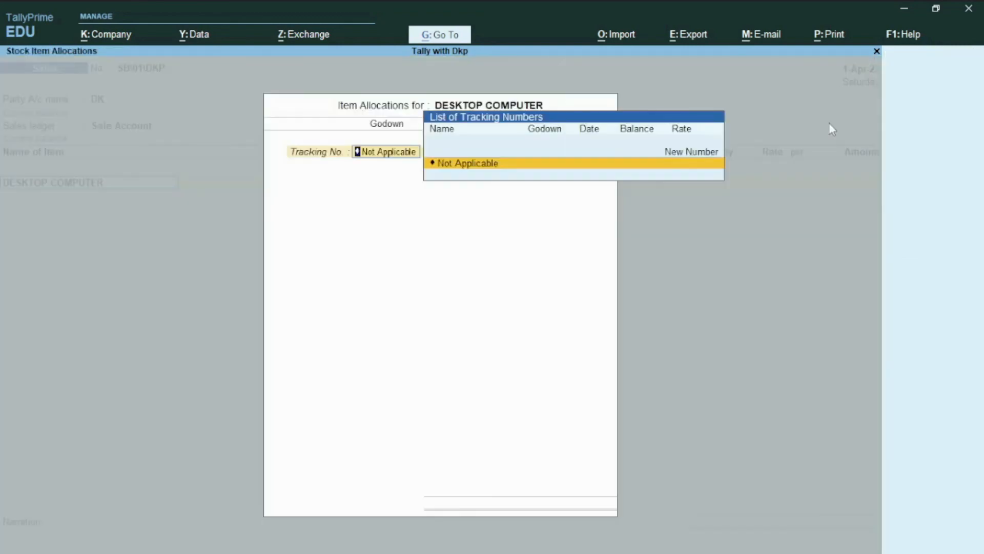
{"action": "key", "text": "Return"}
{"action": "key", "text": "Return"}
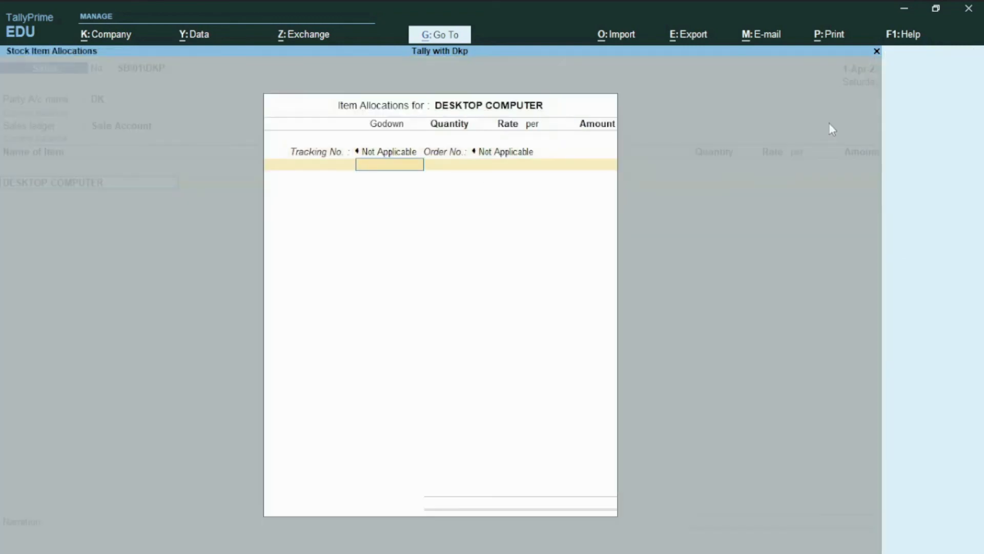
Step: Allocate 1 Pcs of DESKTOP COMPUTER from SASARAM GODOWN at a rate of 30000 per piece
{"action": "key", "text": "Return"}
{"action": "type", "text": "1"}
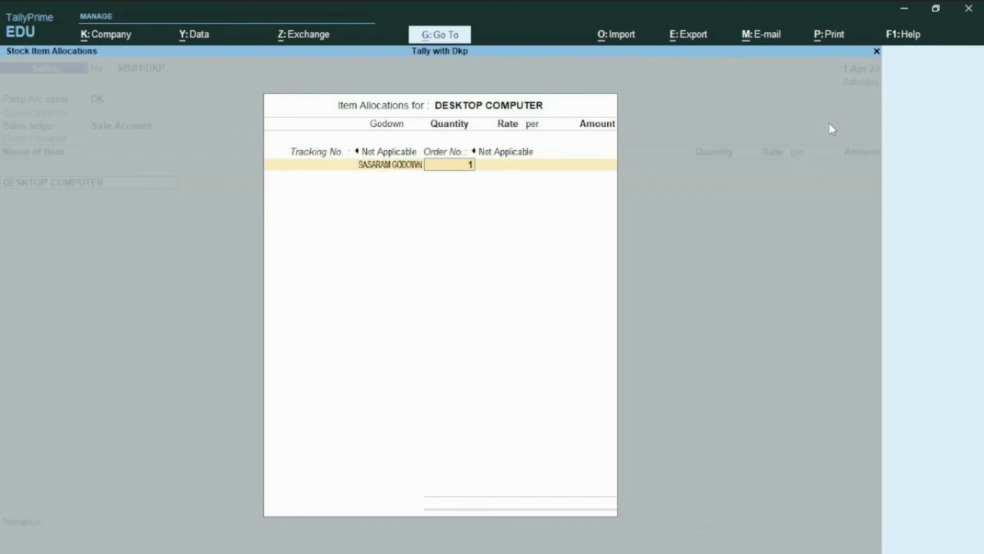
{"action": "key", "text": "Return"}
{"action": "type", "text": "30000"}
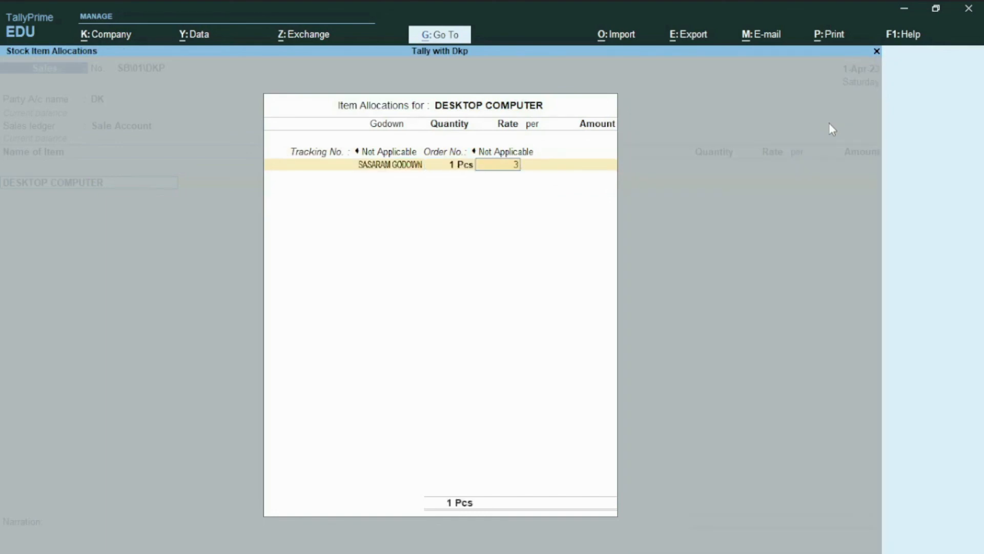
{"action": "key", "text": "Return"}
{"action": "key", "text": "Return"}
{"action": "key", "text": "Return"}
{"action": "key", "text": "Return"}
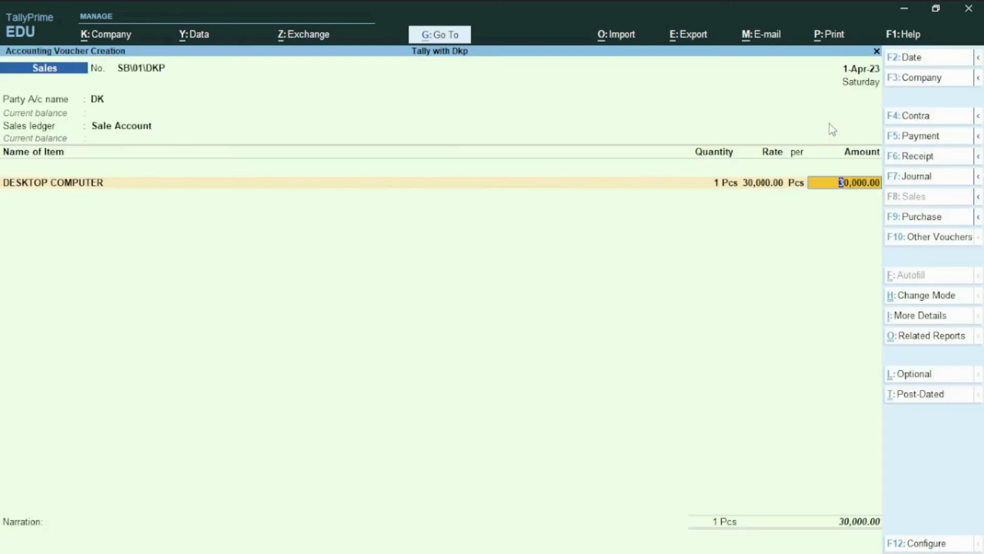
Step: End the item list, leave the narration empty, and save the sales voucher
{"action": "key", "text": "Return"}
{"action": "key", "text": "Return"}
{"action": "key", "text": "Return"}
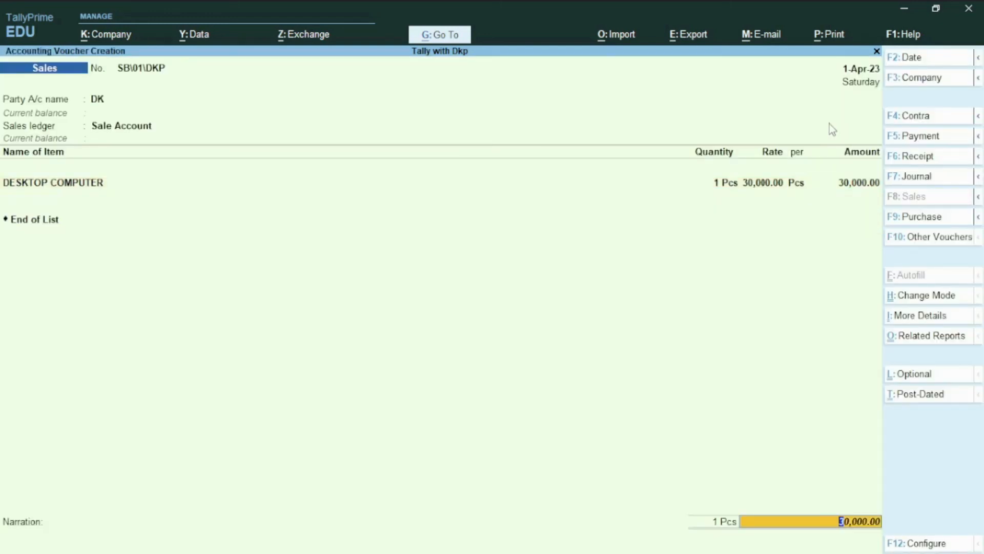
{"action": "key", "text": "Return"}
{"action": "key", "text": "Return"}
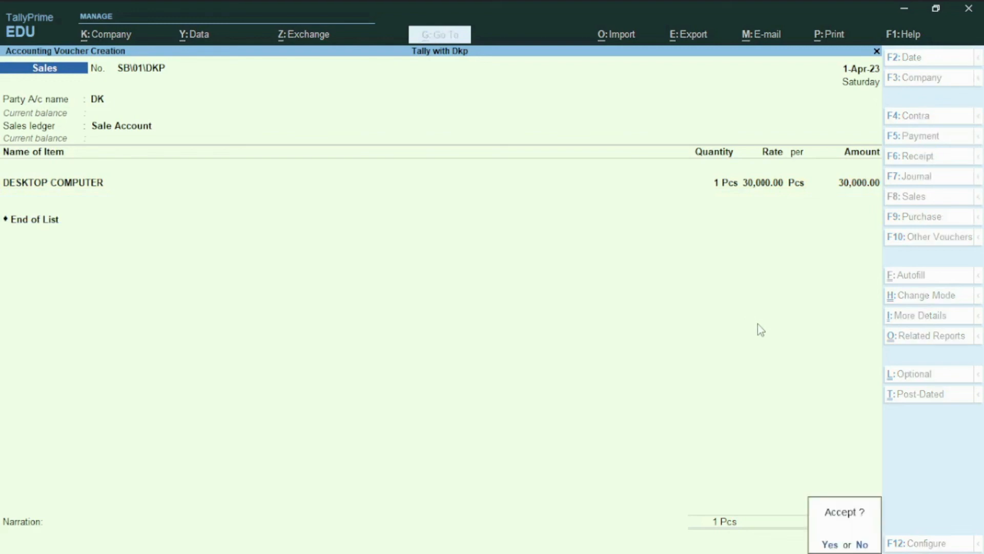
{"action": "key", "text": "Return"}
Step: Leave voucher entry and check the closing stock of the ELECTRONICS PARTS group in the Stock Summary
{"action": "key", "text": "Escape"}
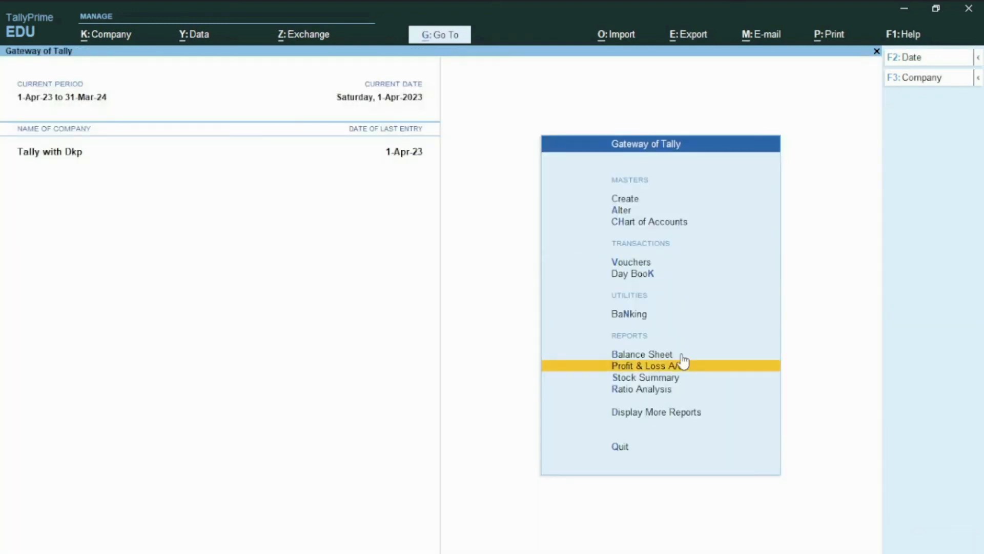
{"action": "left_click", "coordinate": [673, 376]}
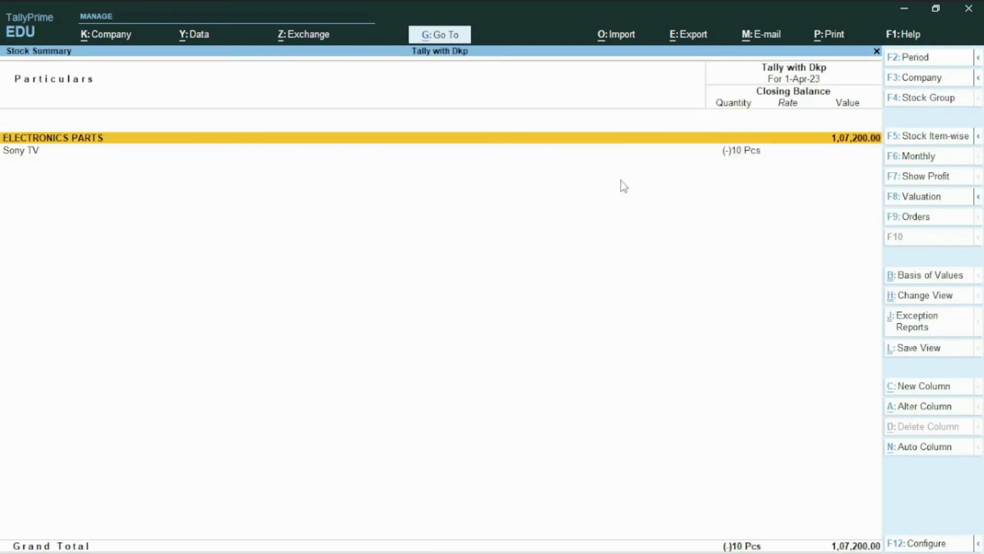
{"action": "key", "text": "Return"}
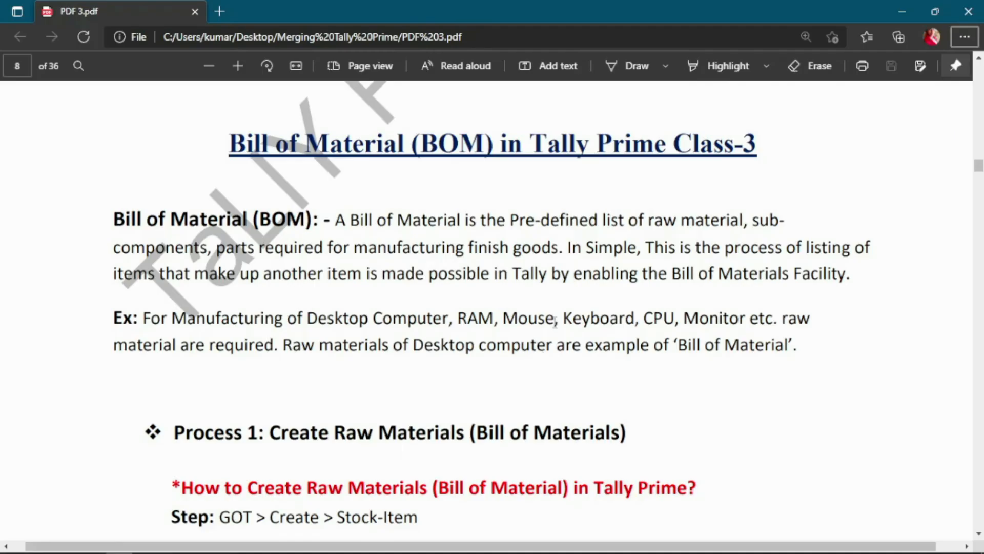
Step: Review the Bill of Material notes in the PDF, from the raw material and end product processes to the purchase voucher example
{"action": "scroll", "coordinate": [553, 323], "scroll_direction": "down", "scroll_amount": 3}
{"action": "scroll", "coordinate": [554, 322], "scroll_direction": "down", "scroll_amount": 14}
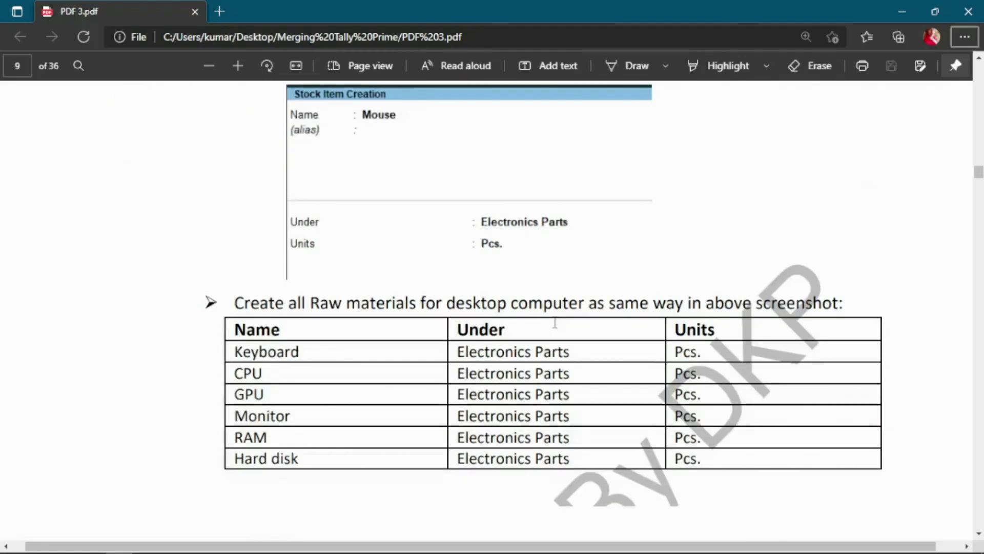
{"action": "scroll", "coordinate": [555, 322], "scroll_direction": "down", "scroll_amount": 8}
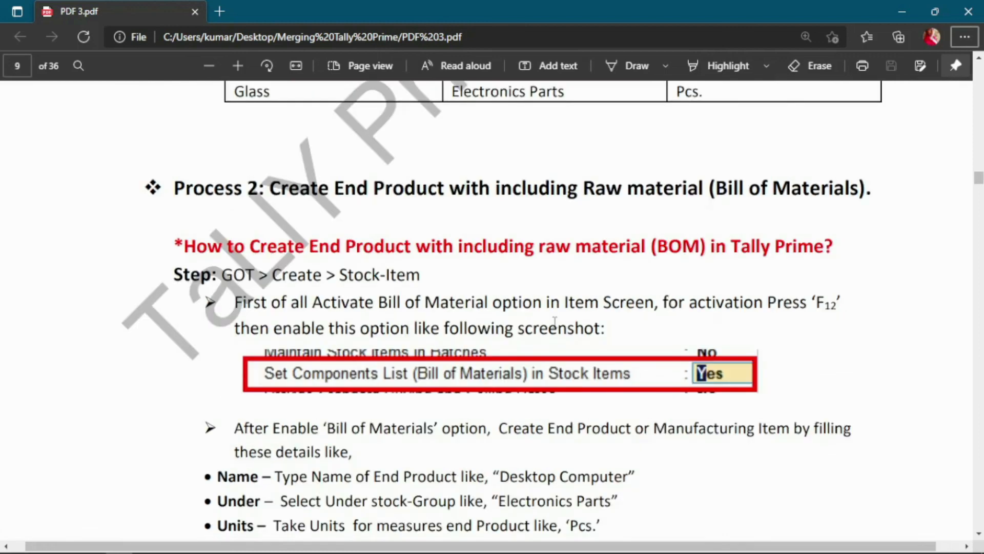
{"action": "scroll", "coordinate": [555, 322], "scroll_direction": "up", "scroll_amount": 20}
{"action": "scroll", "coordinate": [539, 379], "scroll_direction": "down", "scroll_amount": 4}
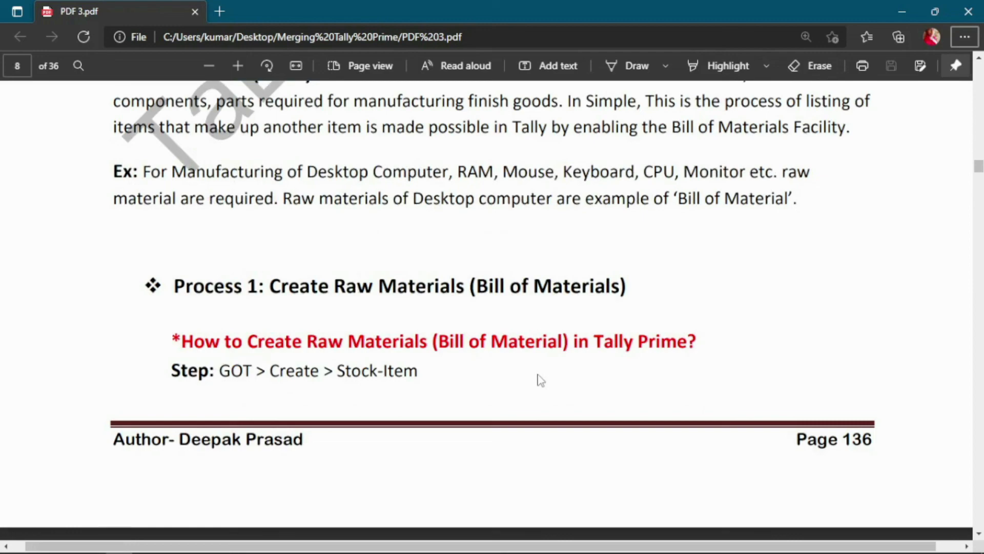
{"action": "scroll", "coordinate": [587, 325], "scroll_direction": "up", "scroll_amount": 4}
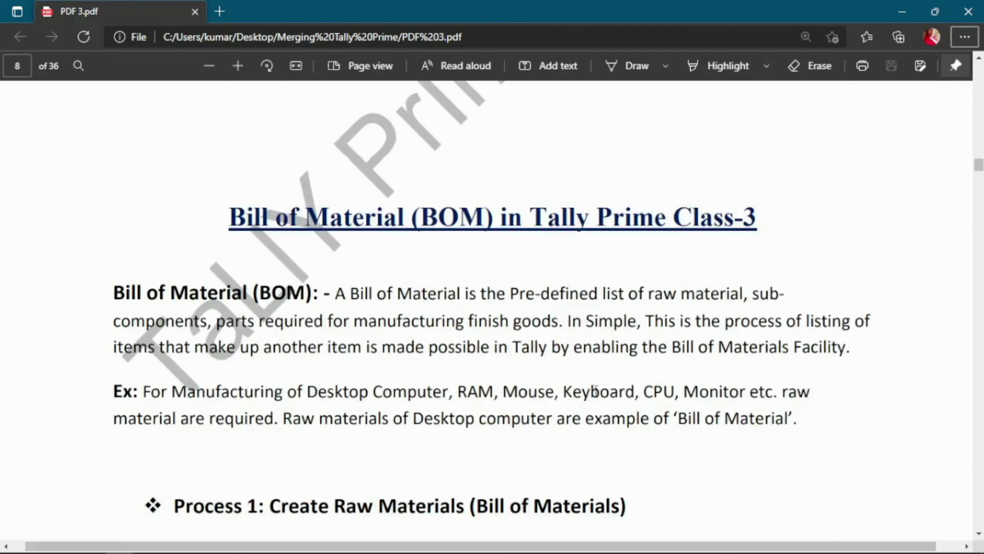
{"action": "scroll", "coordinate": [594, 391], "scroll_direction": "down", "scroll_amount": 10}
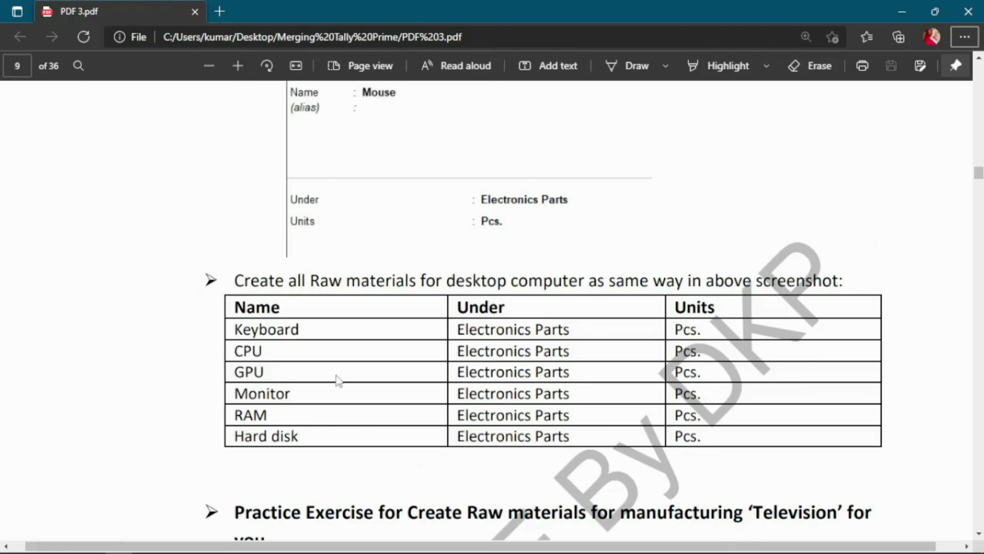
{"action": "scroll", "coordinate": [369, 362], "scroll_direction": "down", "scroll_amount": 12}
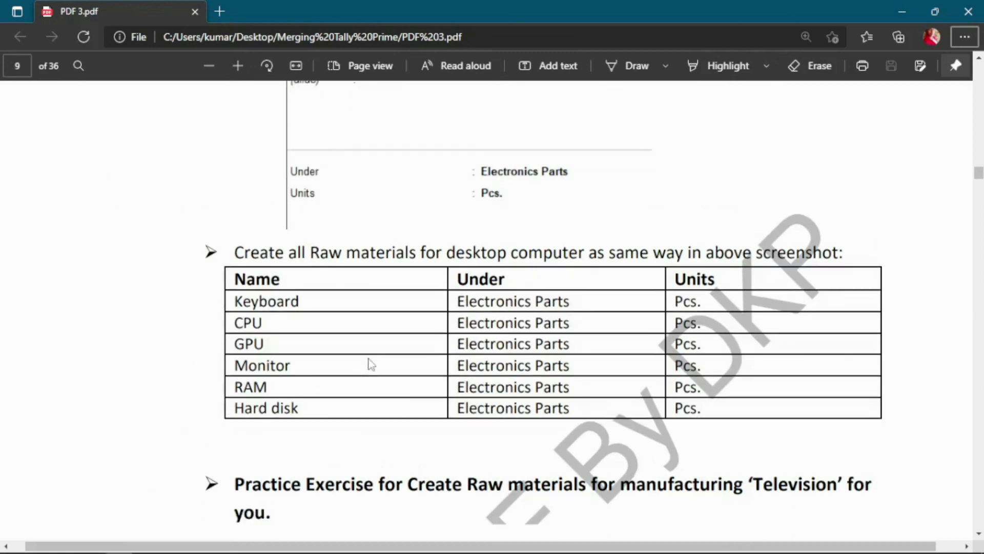
{"action": "scroll", "coordinate": [369, 362], "scroll_direction": "down", "scroll_amount": 5}
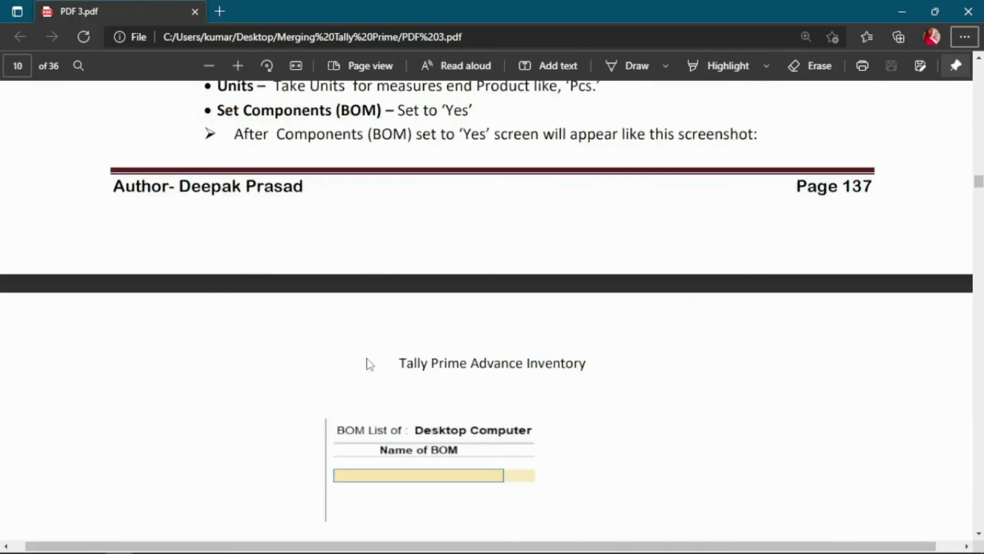
{"action": "scroll", "coordinate": [370, 362], "scroll_direction": "down", "scroll_amount": 20}
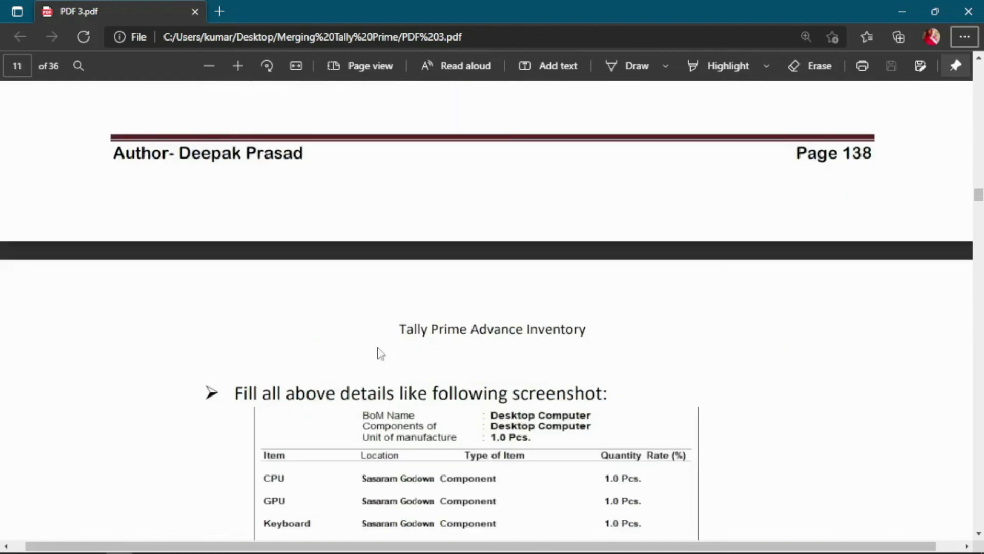
{"action": "scroll", "coordinate": [380, 353], "scroll_direction": "down", "scroll_amount": 20}
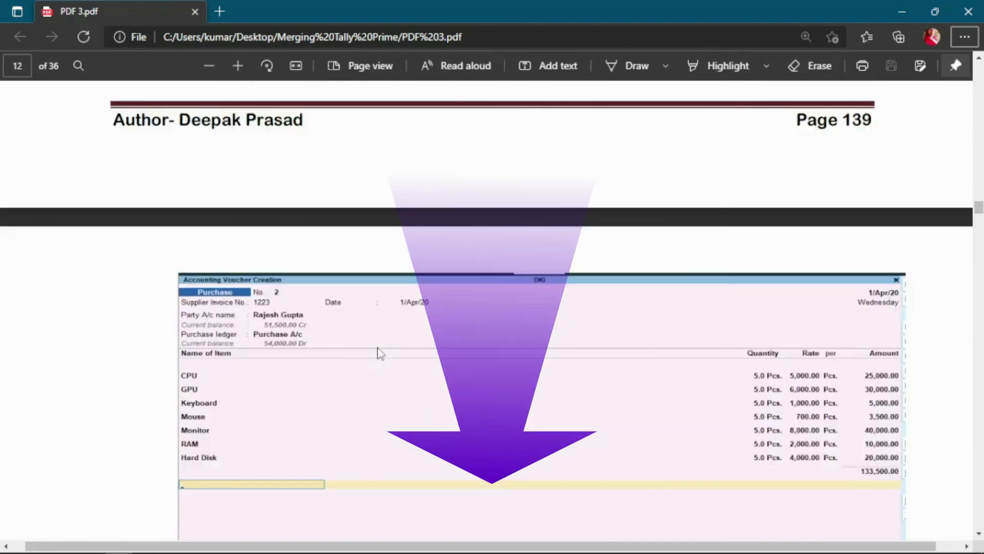